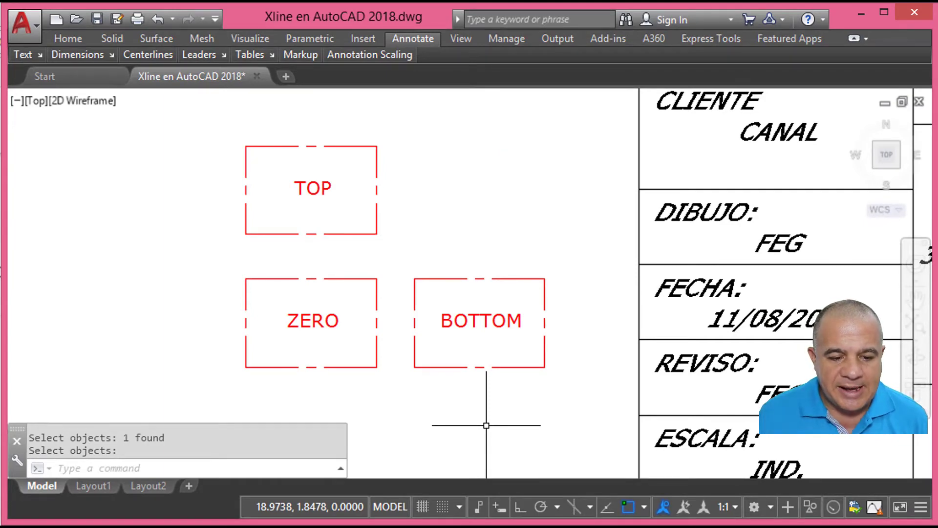
Draw a closed top-justified multiline through the TOP box's four corners
{"action": "type", "text": "MLINE"}
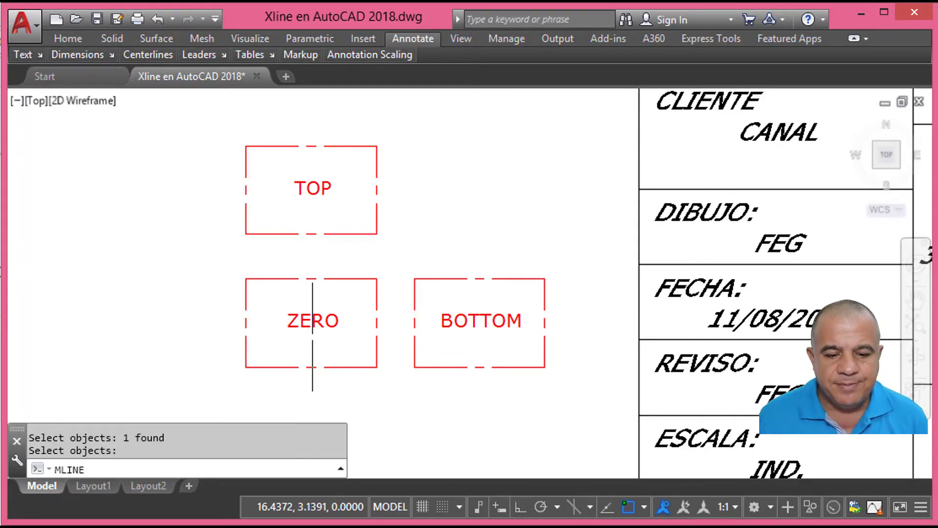
{"action": "key", "text": "Return"}
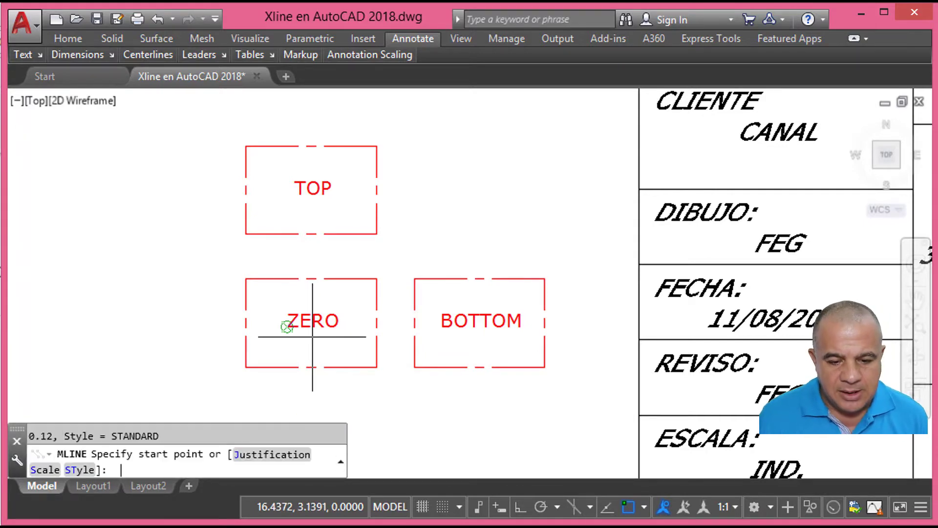
{"action": "left_click", "coordinate": [249, 458]}
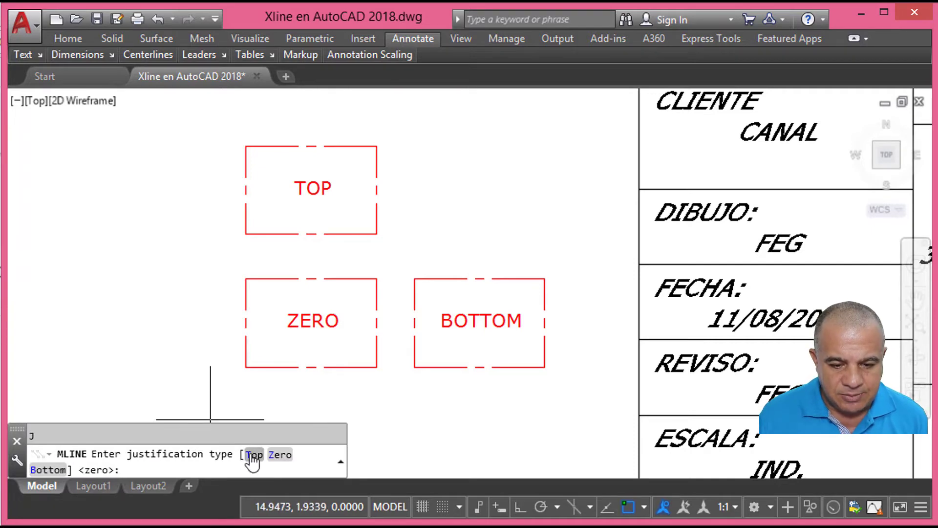
{"action": "left_click", "coordinate": [253, 454]}
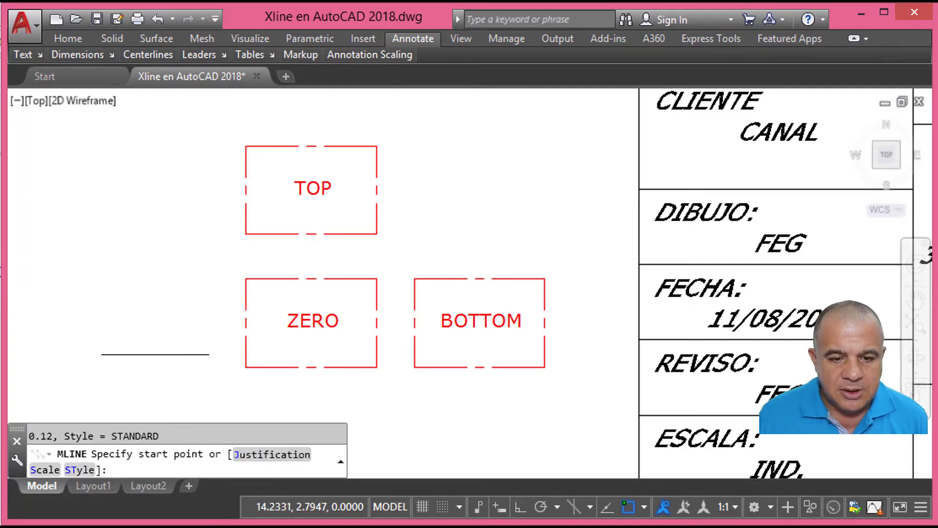
{"action": "left_click", "coordinate": [245, 146]}
{"action": "left_click", "coordinate": [376, 146]}
{"action": "left_click", "coordinate": [377, 234]}
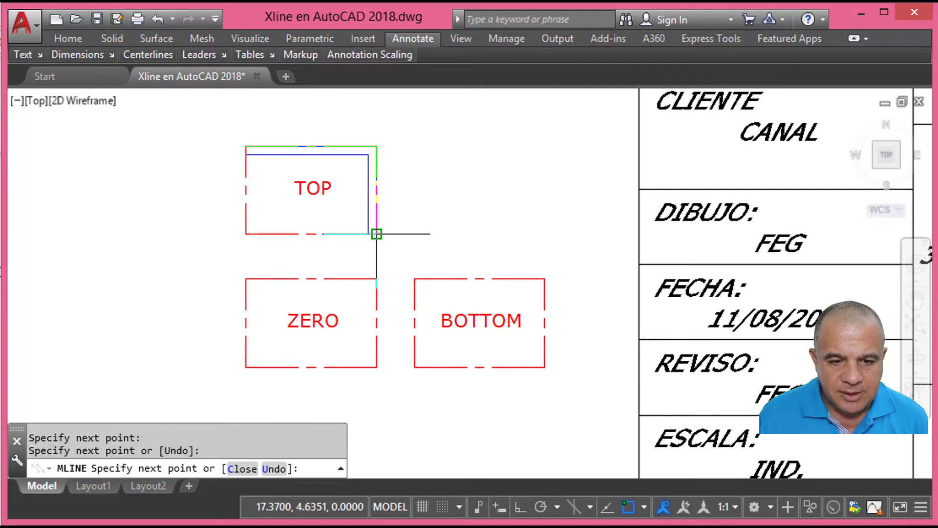
{"action": "left_click", "coordinate": [246, 234]}
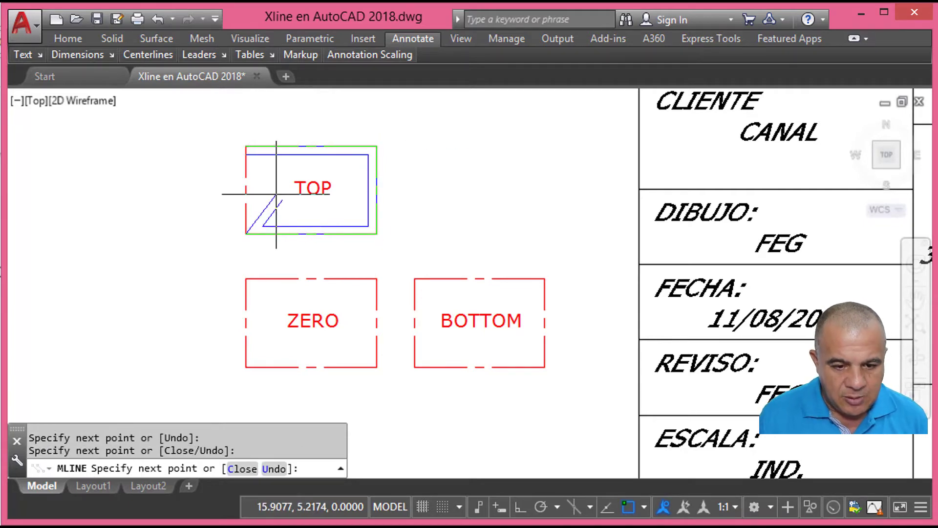
{"action": "type", "text": "c"}
{"action": "key", "text": "Return"}
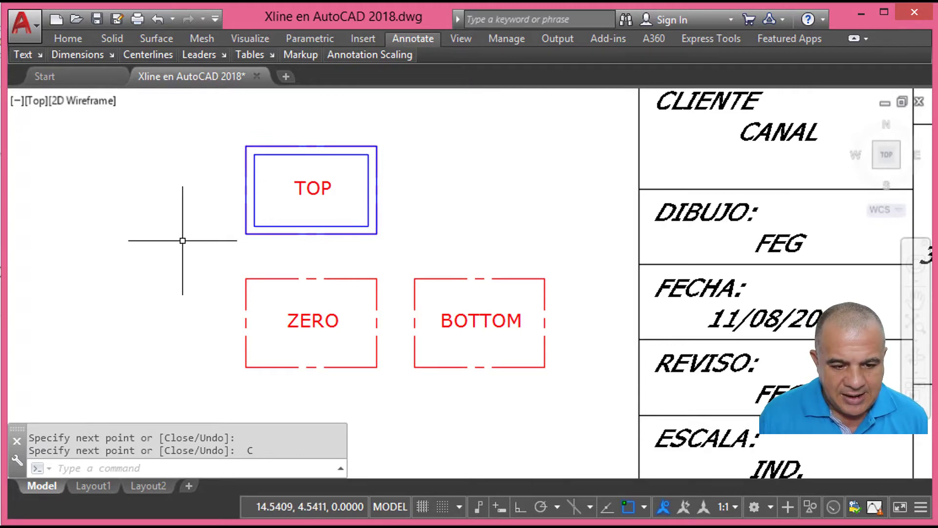
Draw a closed zero-justified multiline around the ZERO box's four corners
{"action": "type", "text": "MLINE"}
{"action": "key", "text": "Return"}
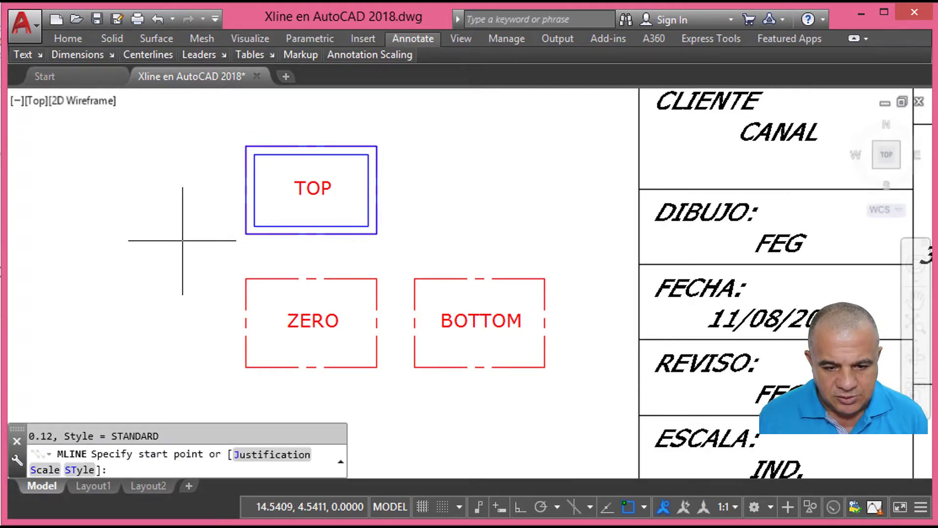
{"action": "left_click", "coordinate": [253, 455]}
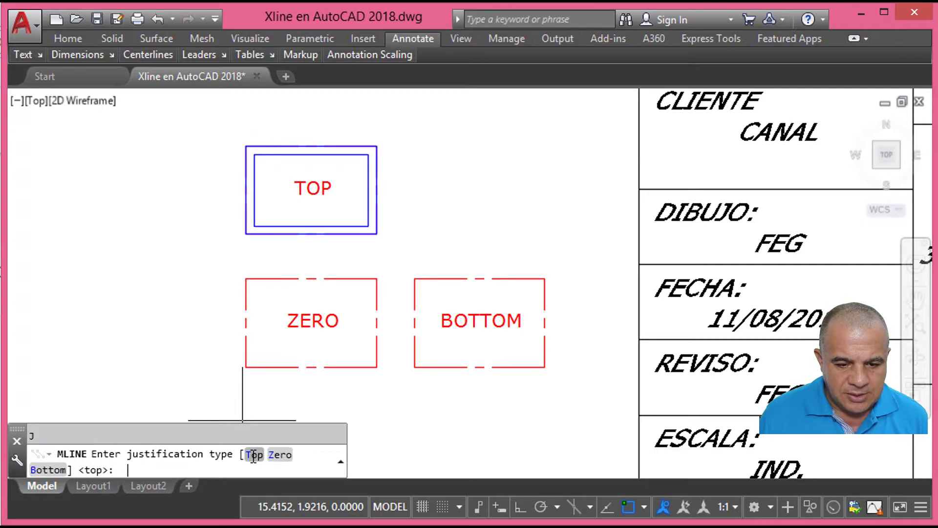
{"action": "left_click", "coordinate": [280, 456]}
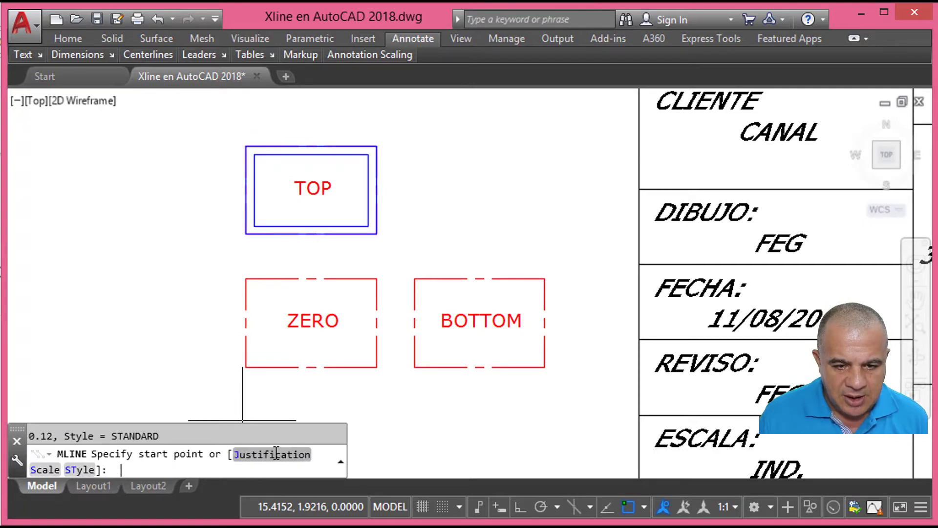
{"action": "left_click", "coordinate": [246, 280]}
{"action": "left_click", "coordinate": [377, 280]}
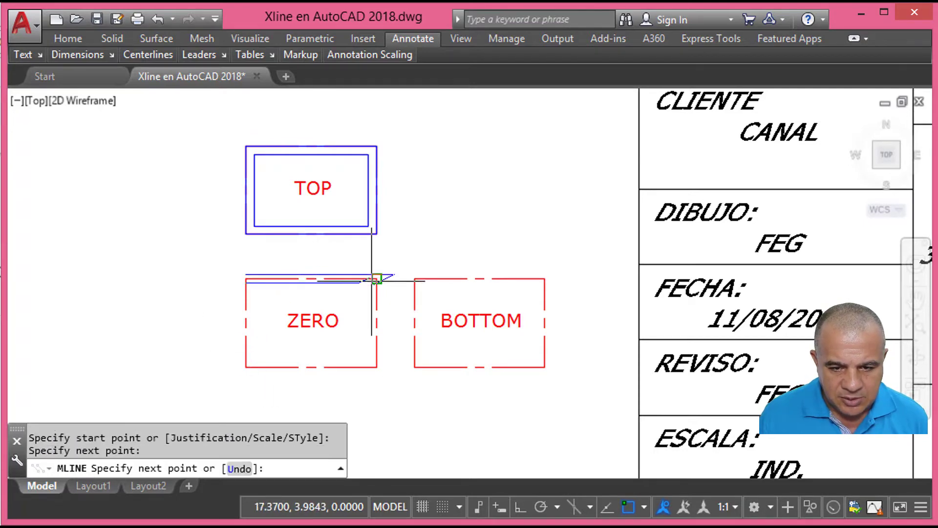
{"action": "left_click", "coordinate": [376, 366]}
{"action": "left_click", "coordinate": [245, 367]}
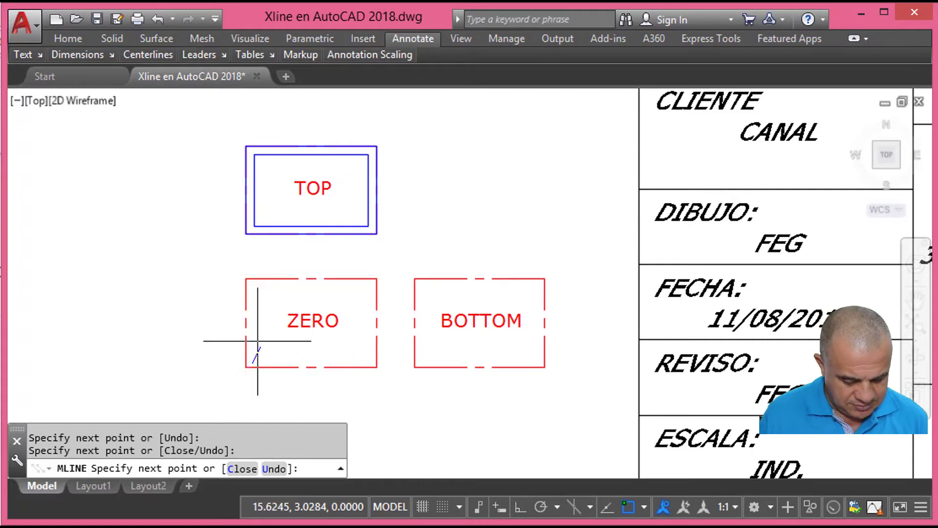
{"action": "type", "text": "c"}
{"action": "key", "text": "Return"}
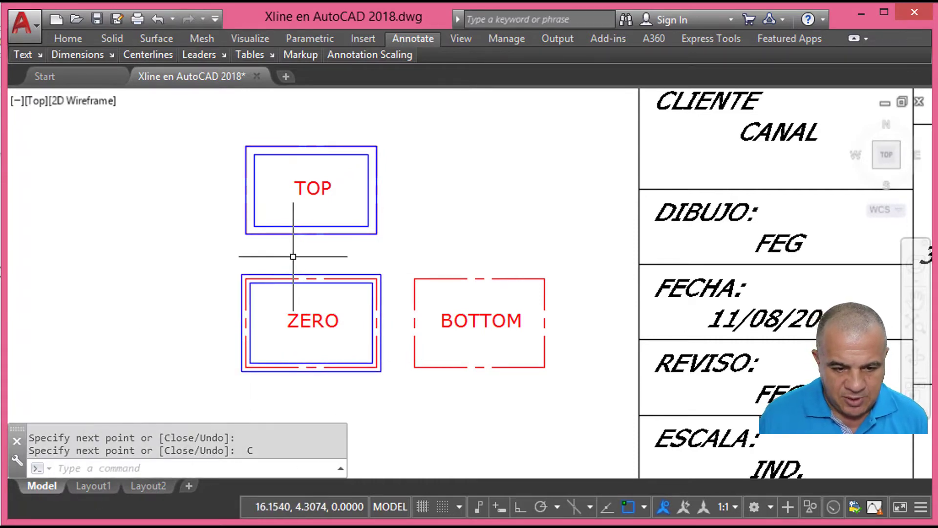
Draw a closed bottom-justified multiline around the BOTTOM box
{"action": "type", "text": "mline"}
{"action": "key", "text": "Return"}
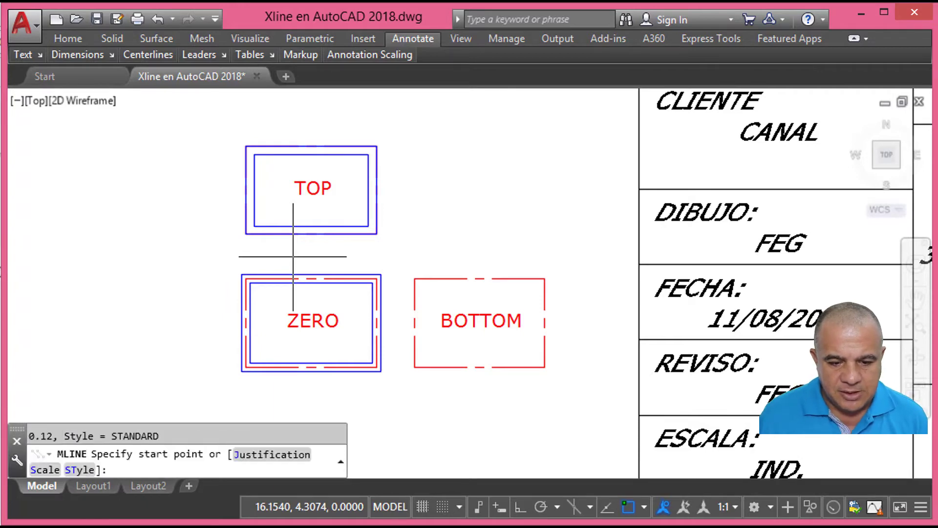
{"action": "left_click", "coordinate": [249, 455]}
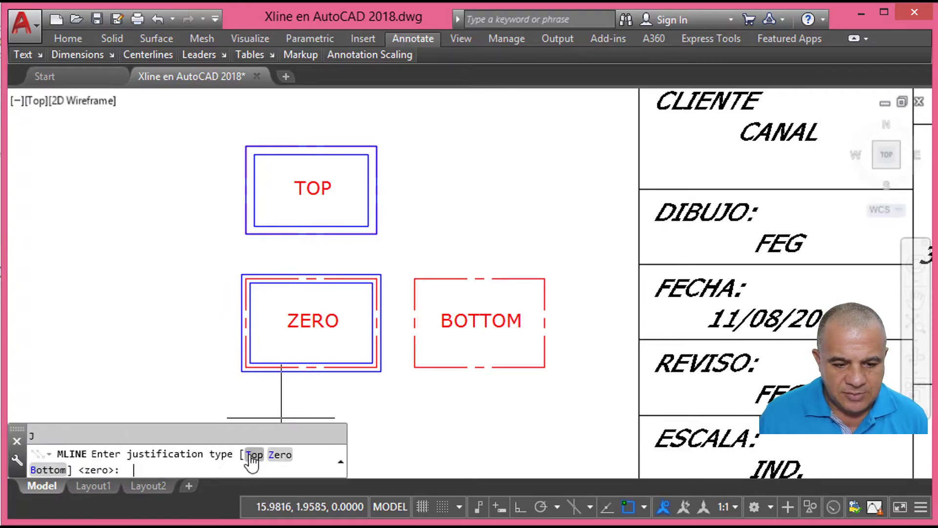
{"action": "left_click", "coordinate": [48, 469]}
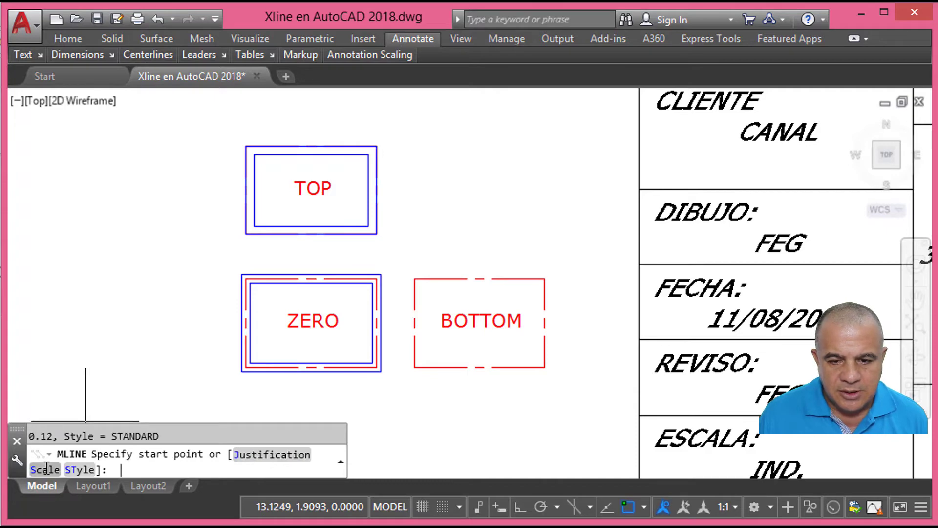
{"action": "left_click", "coordinate": [434, 281]}
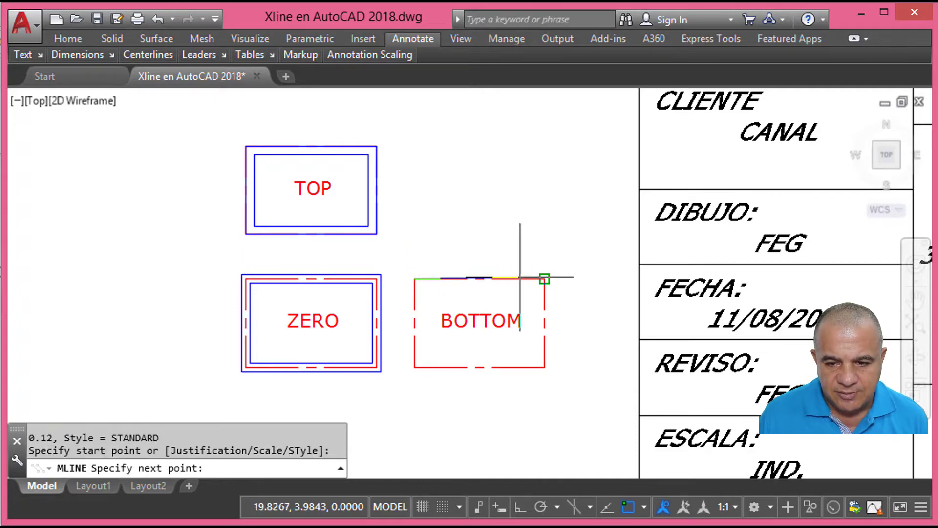
{"action": "left_click", "coordinate": [543, 278]}
{"action": "left_click", "coordinate": [545, 367]}
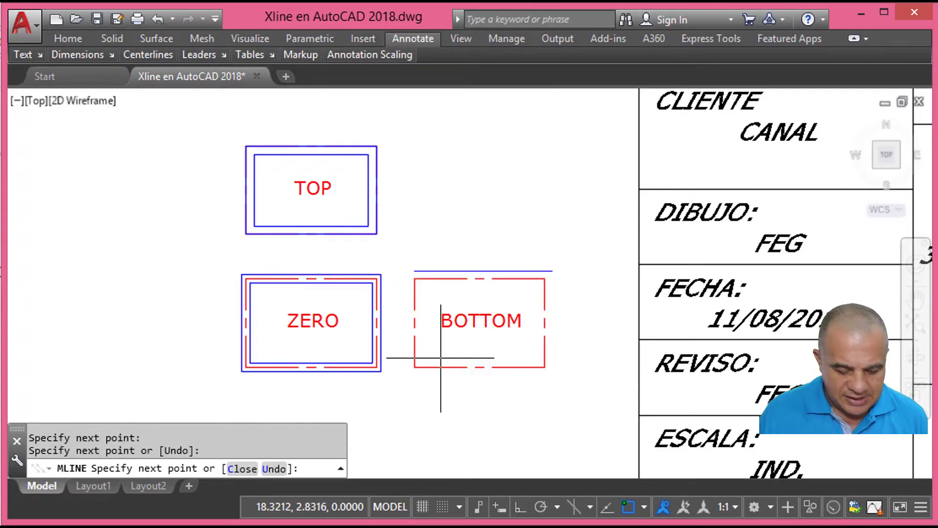
{"action": "type", "text": "c"}
{"action": "key", "text": "Return"}
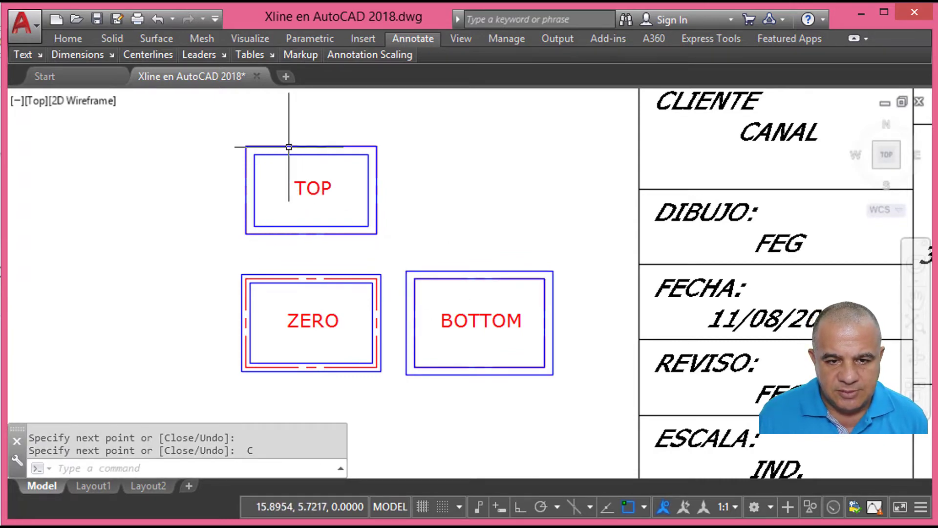
Pan and zoom until the TOP, ZERO and BOTTOM outlined boxes all show together
{"action": "scroll", "coordinate": [275, 166], "scroll_direction": "up", "scroll_amount": 2}
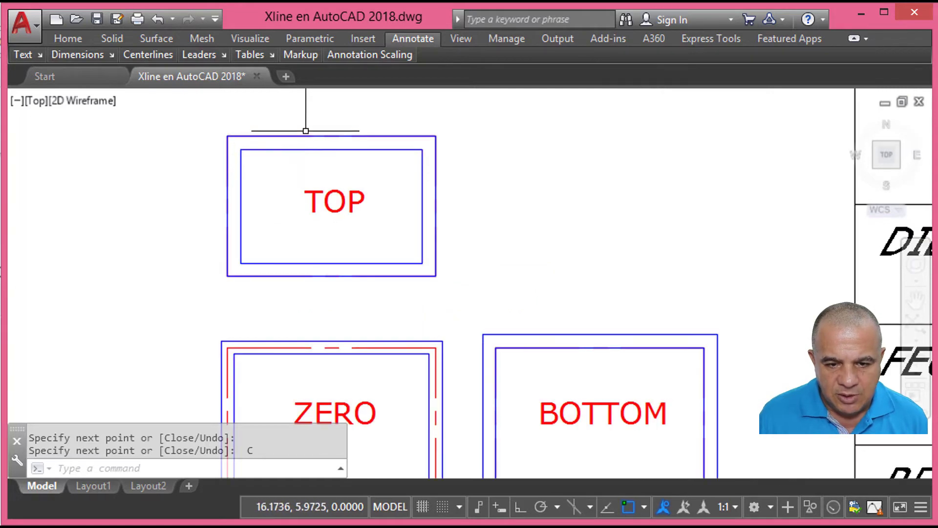
{"action": "scroll", "coordinate": [312, 139], "scroll_direction": "down", "scroll_amount": 2}
{"action": "scroll", "coordinate": [335, 280], "scroll_direction": "up", "scroll_amount": 2}
{"action": "scroll", "coordinate": [335, 280], "scroll_direction": "up", "scroll_amount": 1}
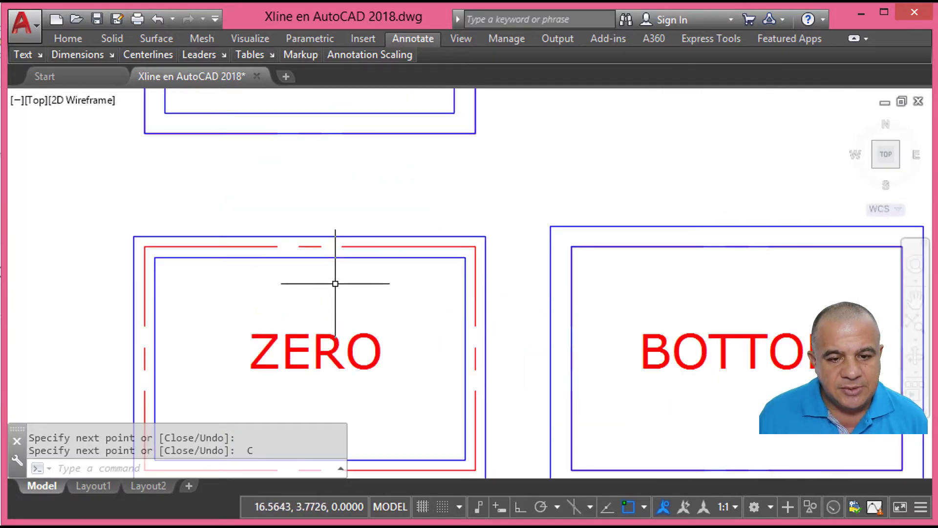
{"action": "scroll", "coordinate": [336, 259], "scroll_direction": "up", "scroll_amount": 1}
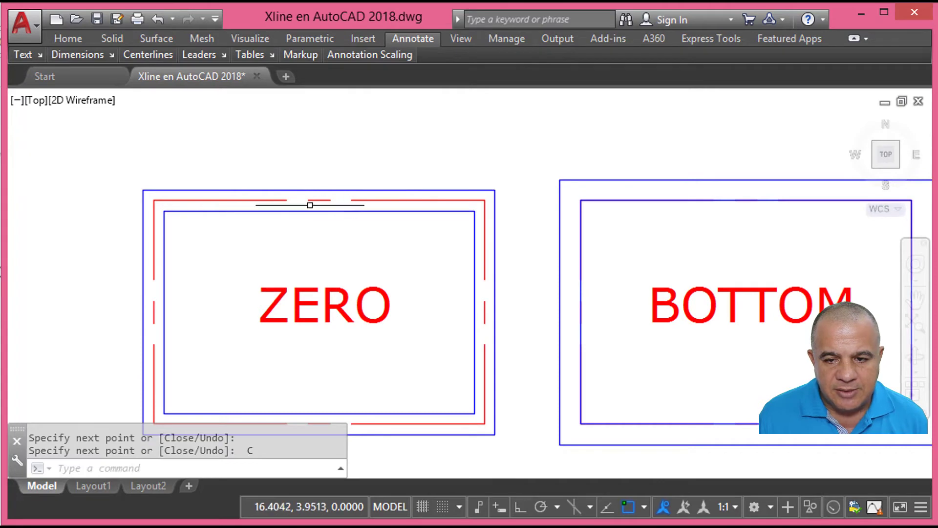
{"action": "scroll", "coordinate": [376, 211], "scroll_direction": "down", "scroll_amount": 2}
{"action": "middle_click_drag", "start_coordinate": [508, 220], "coordinate": [379, 228]}
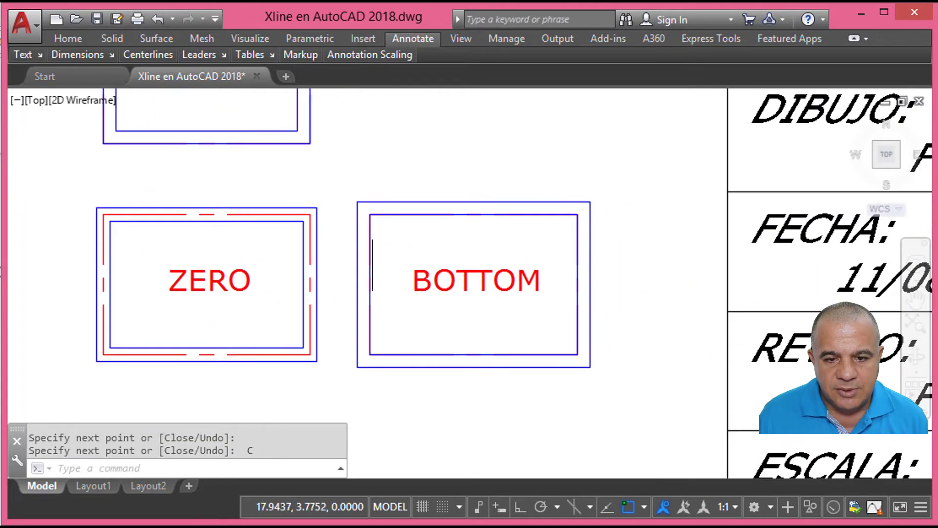
{"action": "scroll", "coordinate": [381, 211], "scroll_direction": "up", "scroll_amount": 2}
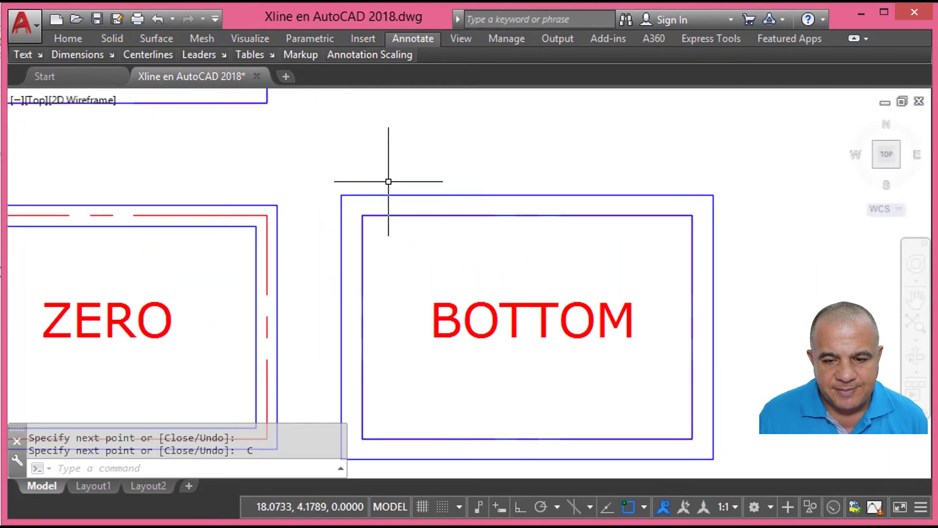
{"action": "scroll", "coordinate": [389, 183], "scroll_direction": "down", "scroll_amount": 3}
{"action": "middle_click_drag", "start_coordinate": [452, 199], "coordinate": [512, 260]}
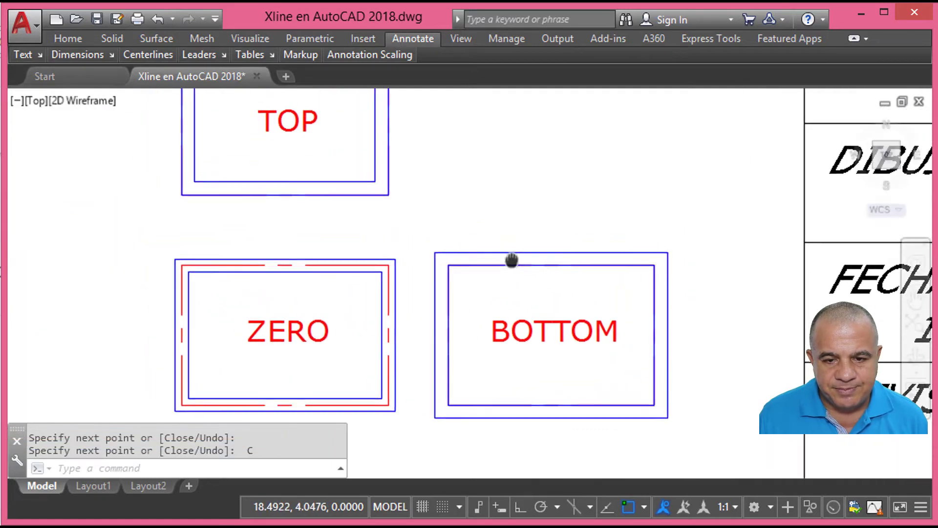
{"action": "scroll", "coordinate": [449, 226], "scroll_direction": "down", "scroll_amount": 1}
{"action": "middle_click_drag", "start_coordinate": [448, 226], "coordinate": [383, 237]}
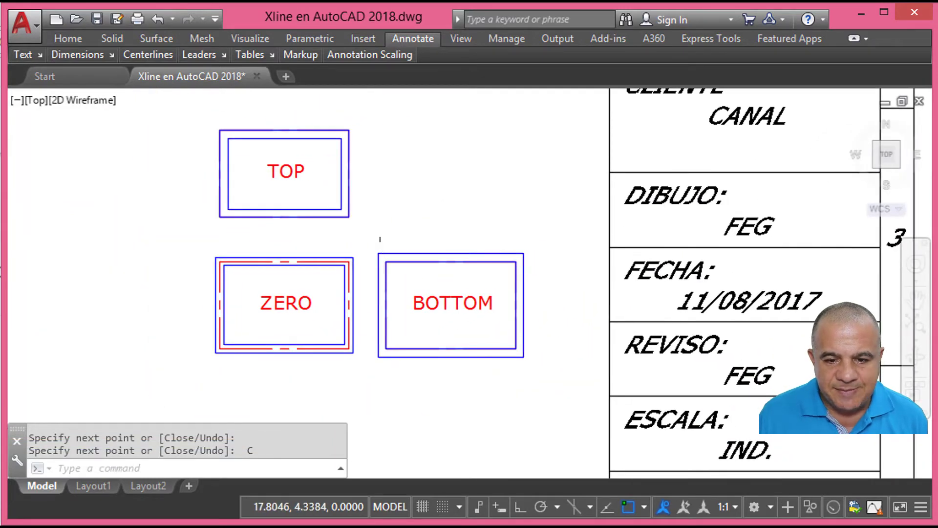
{"action": "scroll", "coordinate": [428, 251], "scroll_direction": "up", "scroll_amount": 4}
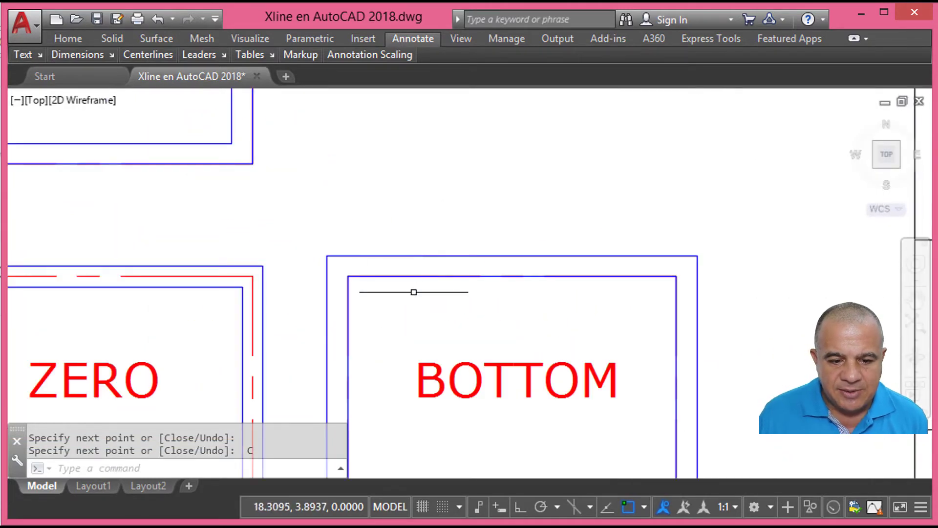
{"action": "scroll", "coordinate": [433, 244], "scroll_direction": "down", "scroll_amount": 2}
Draw a closed four-sided multiline at 0.20 scale beside the TOP box
{"action": "type", "text": "MLINE"}
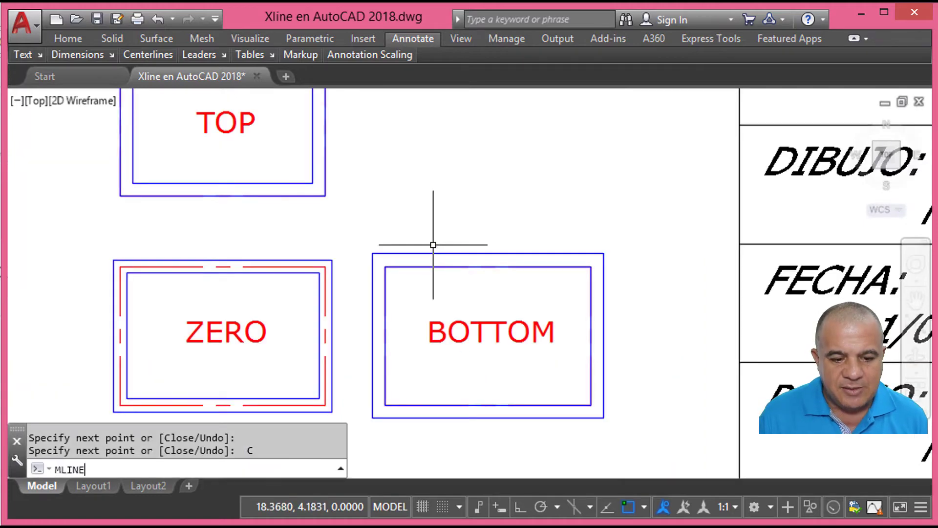
{"action": "key", "text": "Return"}
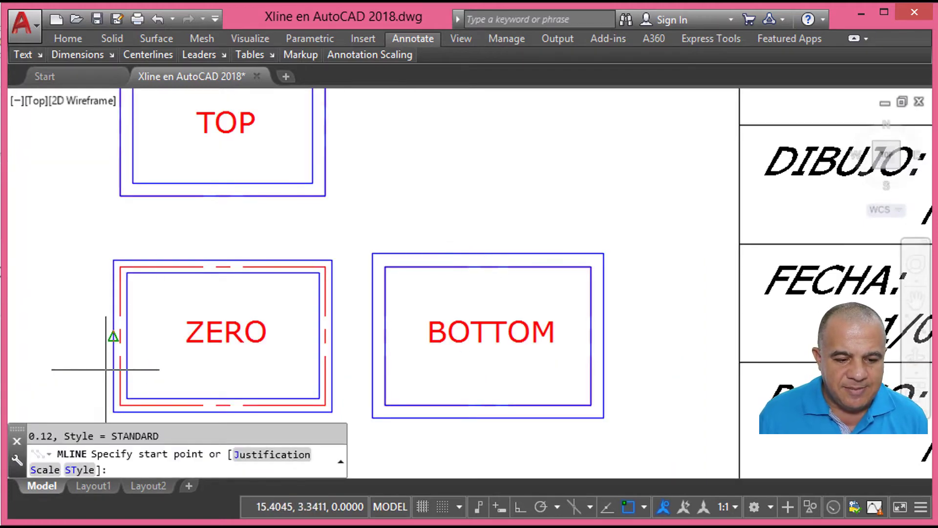
{"action": "left_click", "coordinate": [35, 470]}
{"action": "type", "text": ".2"}
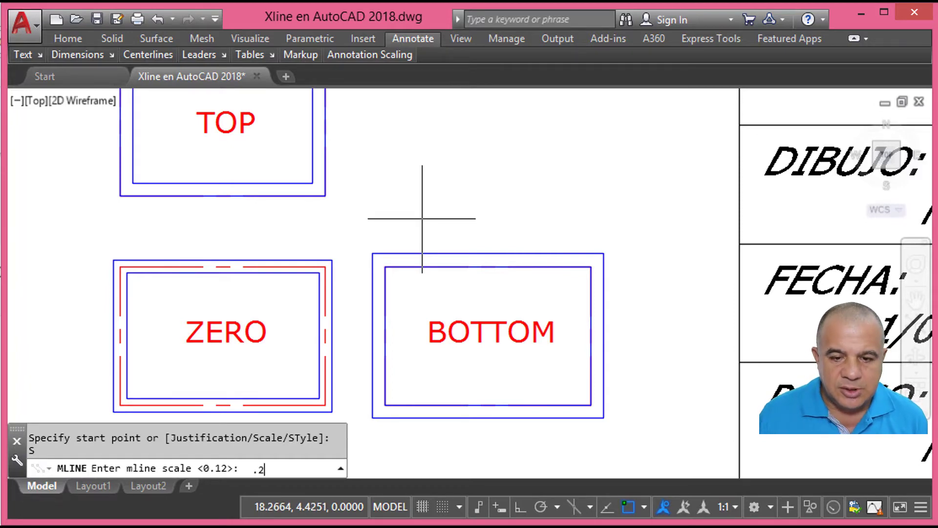
{"action": "key", "text": "Return"}
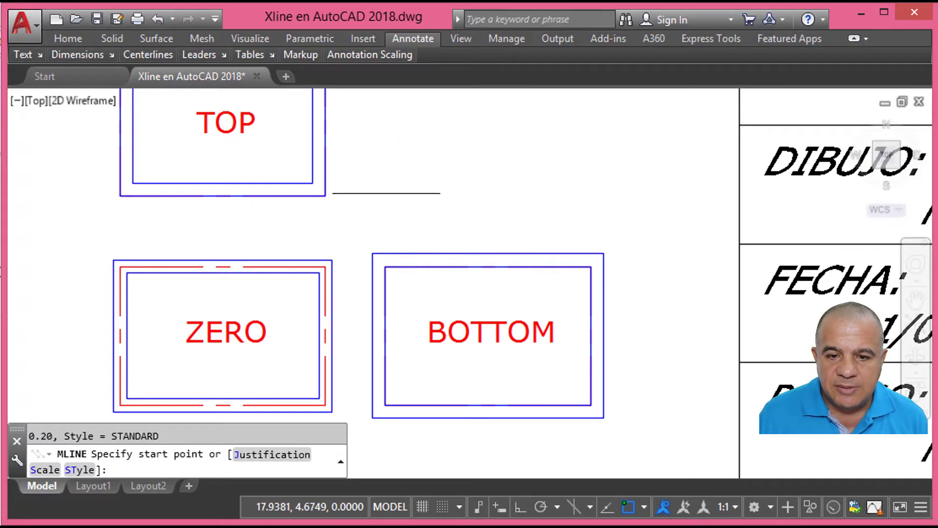
{"action": "left_click", "coordinate": [375, 192]}
{"action": "scroll", "coordinate": [415, 179], "scroll_direction": "down", "scroll_amount": 2}
{"action": "left_click", "coordinate": [440, 133]}
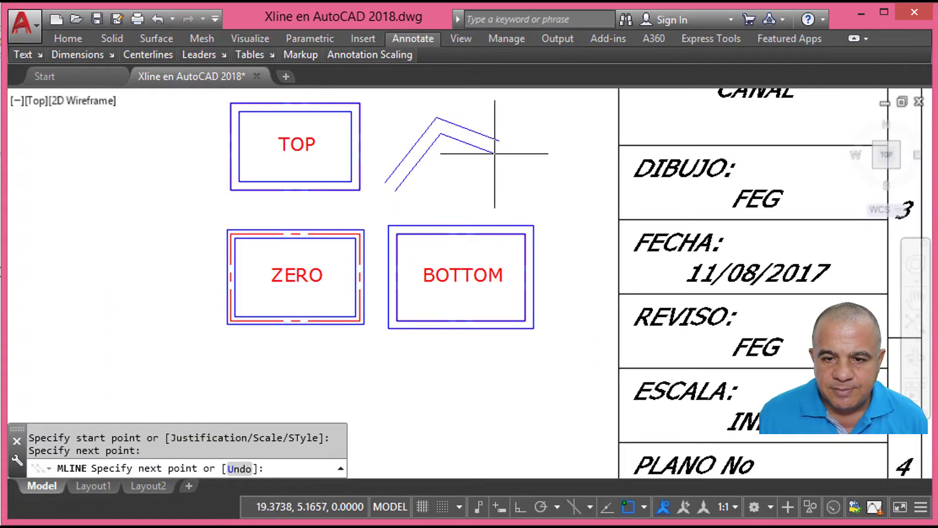
{"action": "left_click", "coordinate": [508, 156]}
{"action": "left_click", "coordinate": [518, 200]}
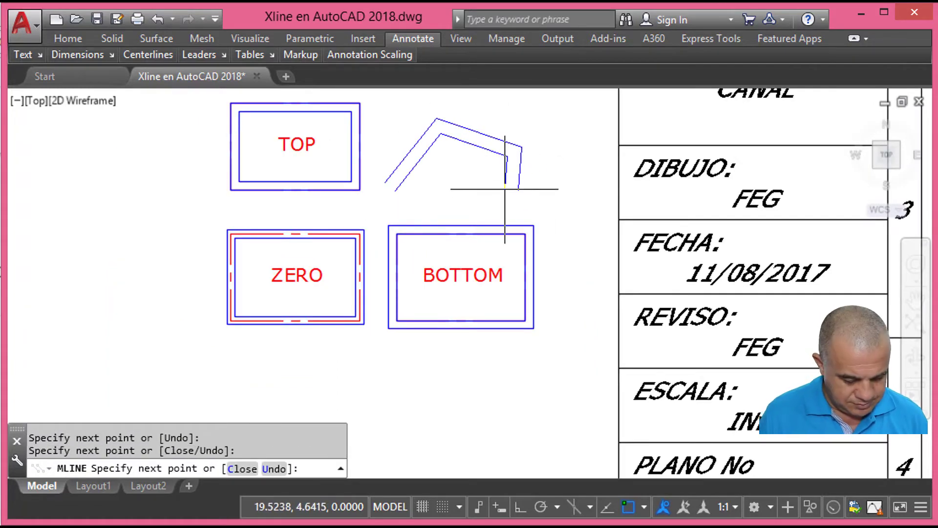
{"action": "type", "text": "c"}
{"action": "key", "text": "Return"}
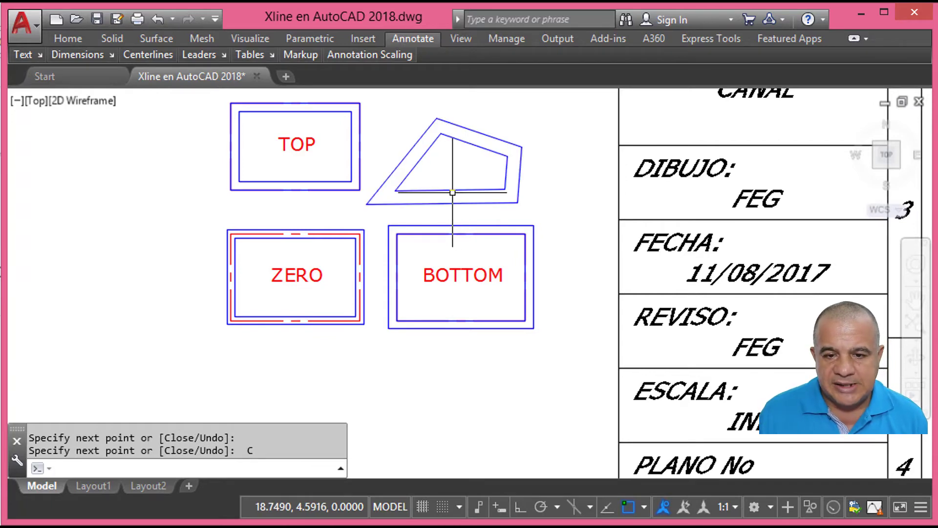
Recentre the view and start erasing with a selection window around the test shapes
{"action": "scroll", "coordinate": [418, 161], "scroll_direction": "up", "scroll_amount": 2}
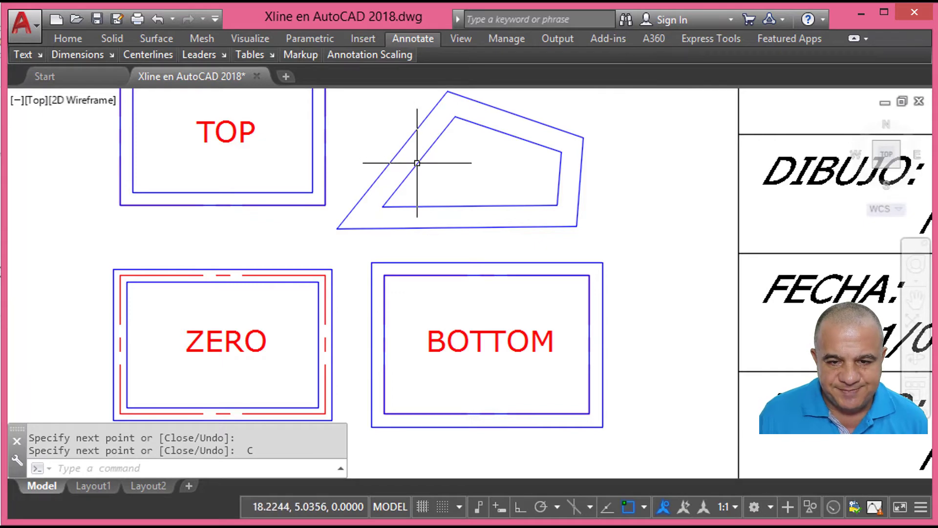
{"action": "scroll", "coordinate": [419, 165], "scroll_direction": "down", "scroll_amount": 2}
{"action": "middle_click_drag", "start_coordinate": [419, 165], "coordinate": [410, 185]}
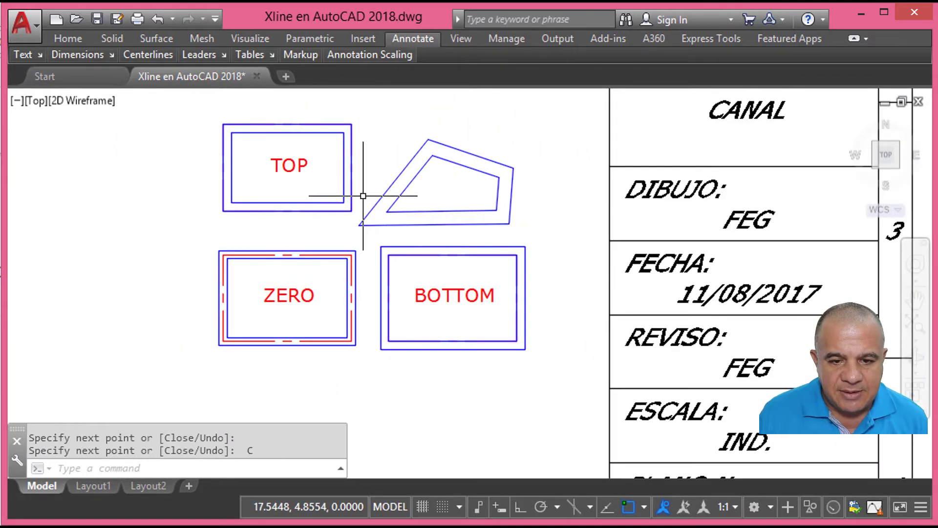
{"action": "scroll", "coordinate": [363, 195], "scroll_direction": "down", "scroll_amount": 2}
{"action": "middle_click_drag", "start_coordinate": [363, 195], "coordinate": [372, 215]}
{"action": "type", "text": "E"}
{"action": "key", "text": "Return"}
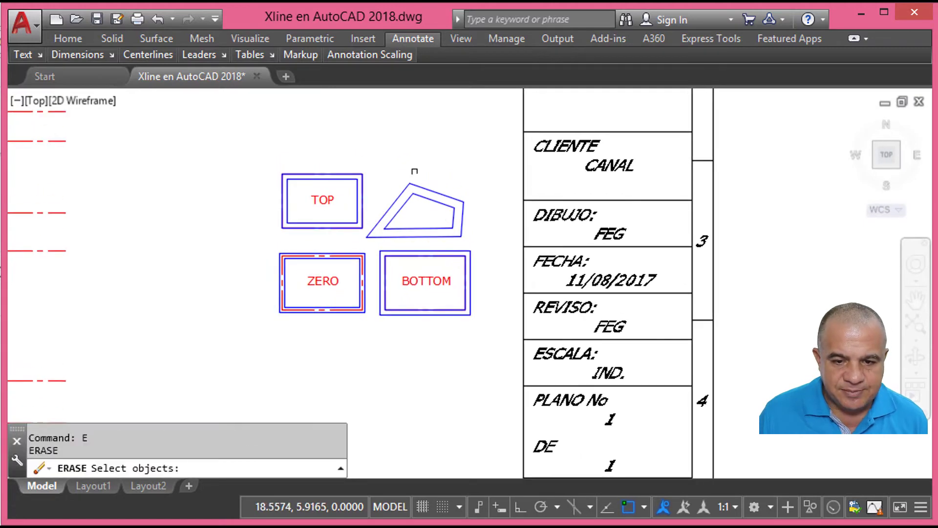
{"action": "left_click", "coordinate": [486, 120]}
Erase the window-selected test shapes and frame the dimensioned floor plan beside empty space
{"action": "left_click", "coordinate": [314, 302]}
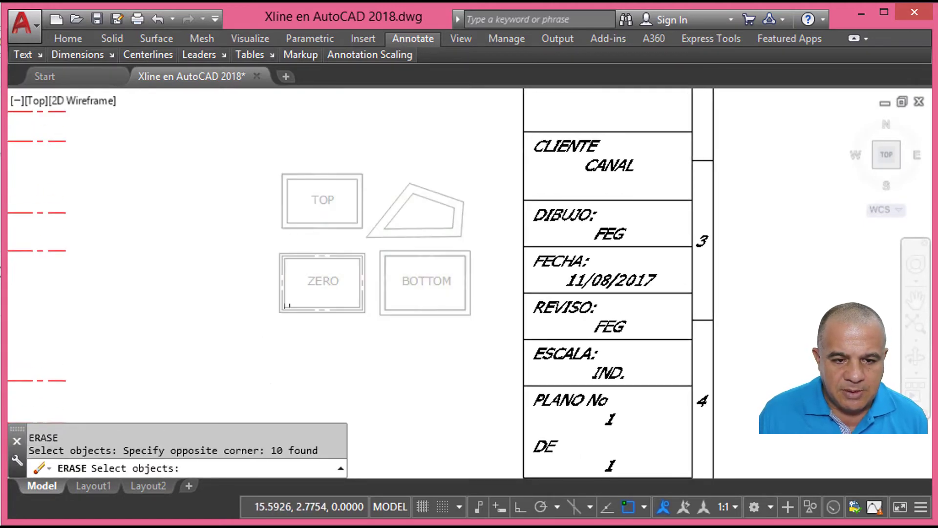
{"action": "key", "text": "Return"}
{"action": "scroll", "coordinate": [314, 258], "scroll_direction": "down", "scroll_amount": 2}
{"action": "middle_click_drag", "start_coordinate": [314, 258], "coordinate": [471, 272]}
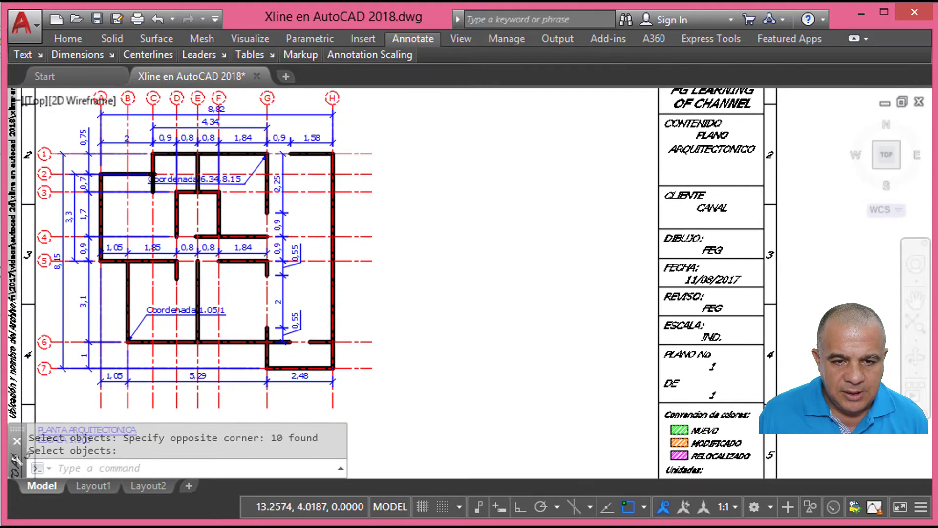
{"action": "scroll", "coordinate": [419, 246], "scroll_direction": "up", "scroll_amount": 3}
{"action": "middle_click_drag", "start_coordinate": [419, 246], "coordinate": [462, 245]}
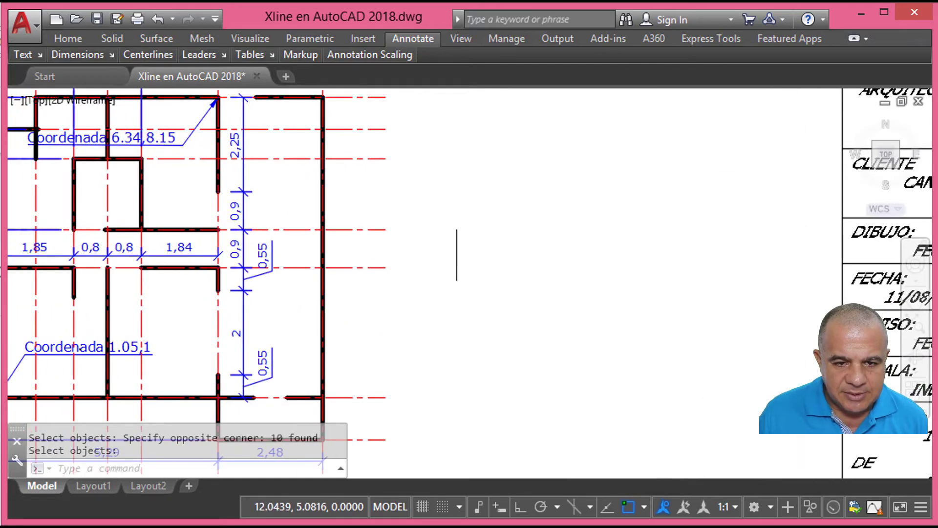
{"action": "scroll", "coordinate": [457, 254], "scroll_direction": "down", "scroll_amount": 2}
{"action": "middle_click_drag", "start_coordinate": [450, 199], "coordinate": [394, 227]}
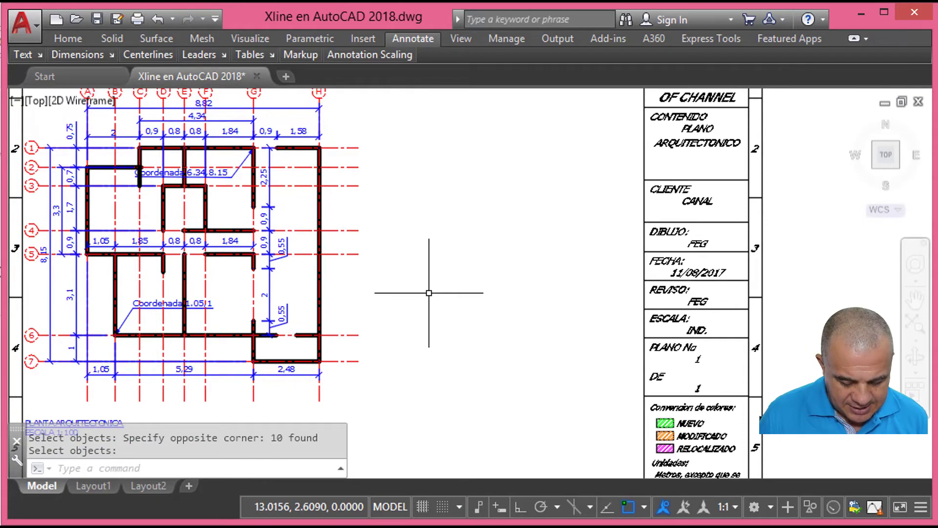
Start a multiline, keep the current justification, and set its scale to 0.12
{"action": "type", "text": "M"}
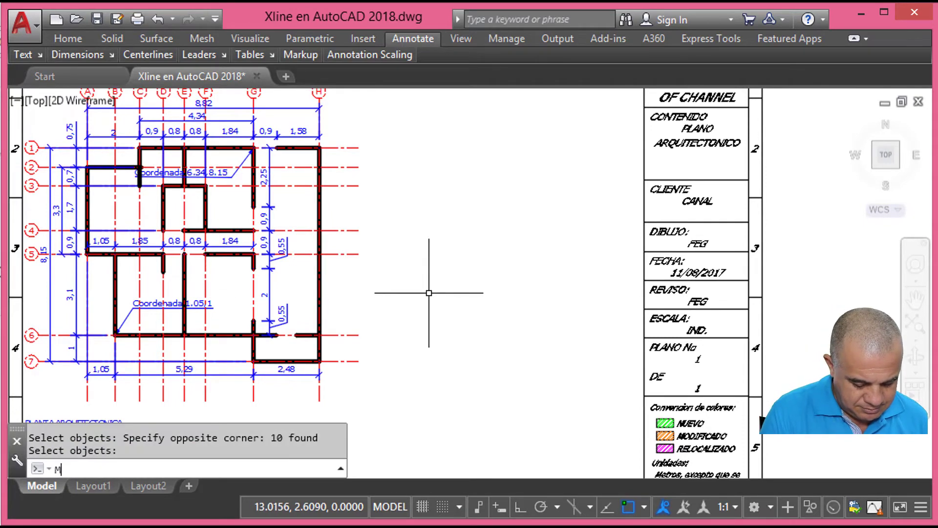
{"action": "type", "text": "LINE"}
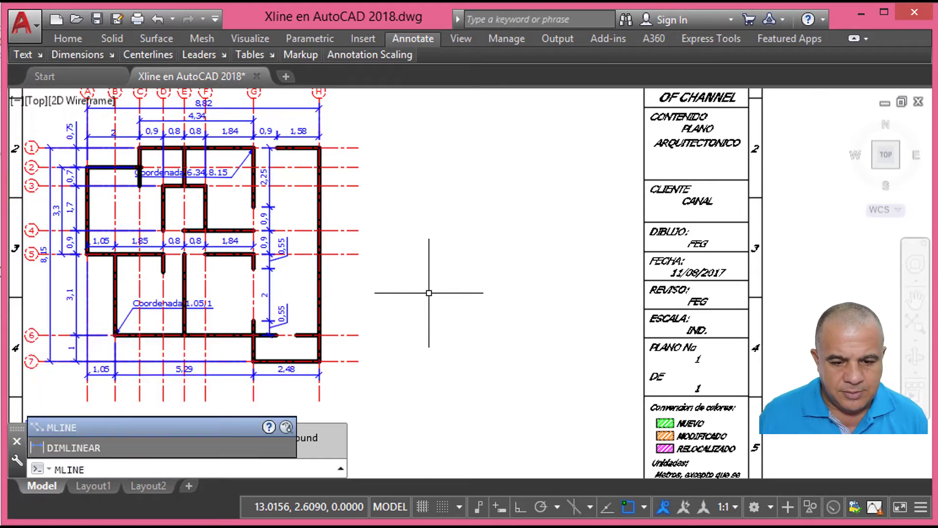
{"action": "key", "text": "Return"}
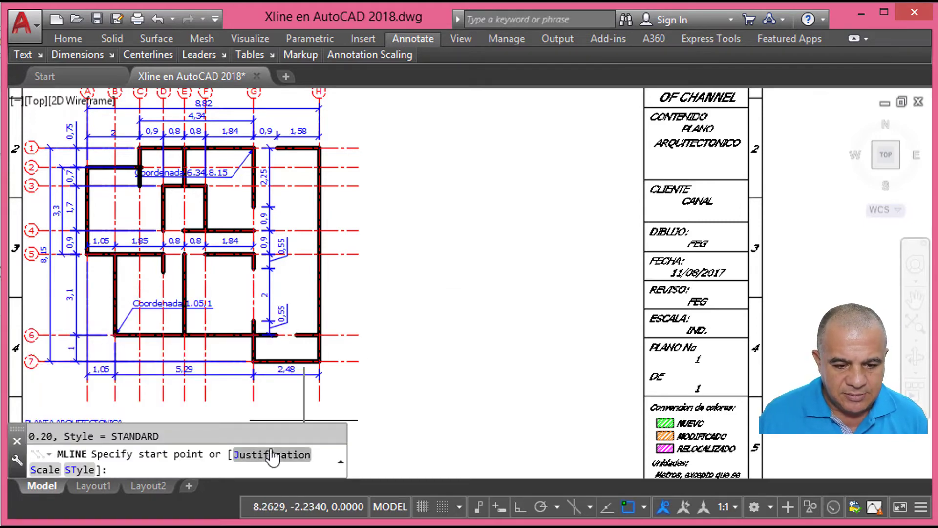
{"action": "left_click", "coordinate": [270, 454]}
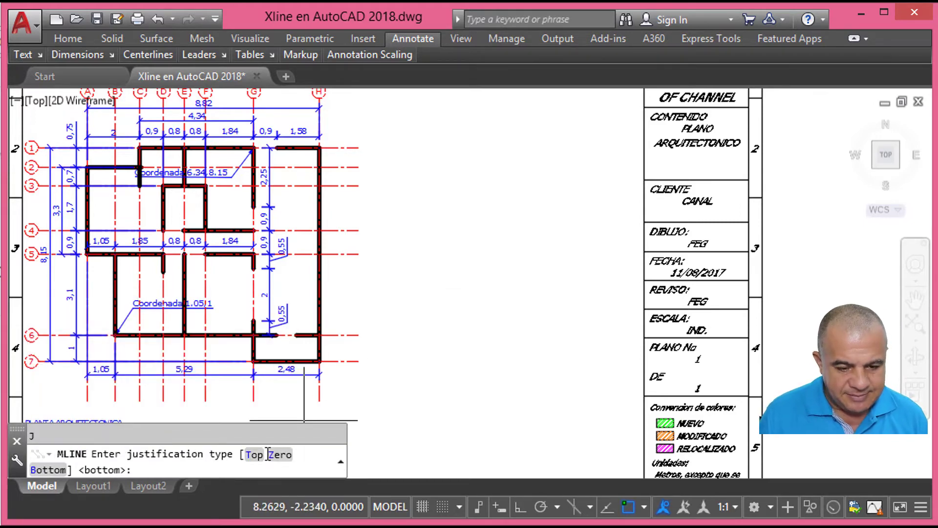
{"action": "type", "text": "Z"}
{"action": "key", "text": "Return"}
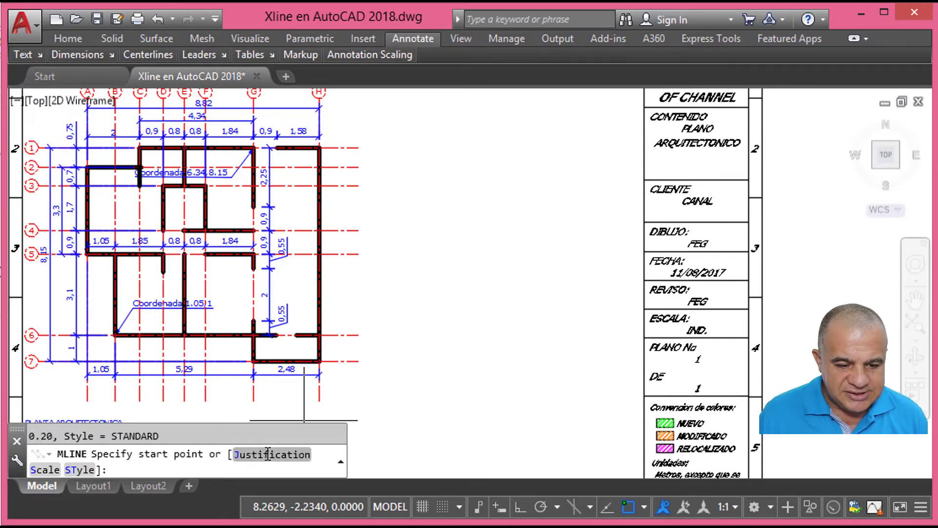
{"action": "left_click", "coordinate": [49, 472]}
{"action": "type", "text": ".12"}
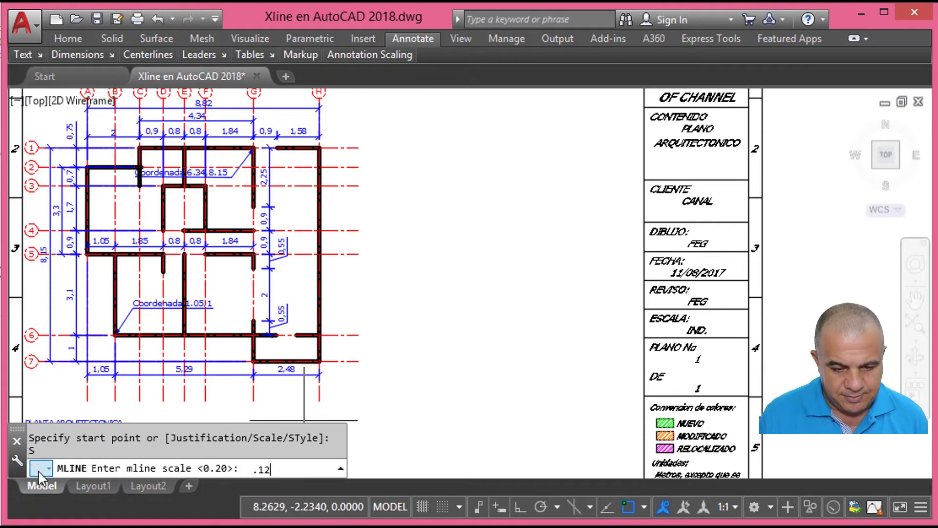
{"action": "key", "text": "Return"}
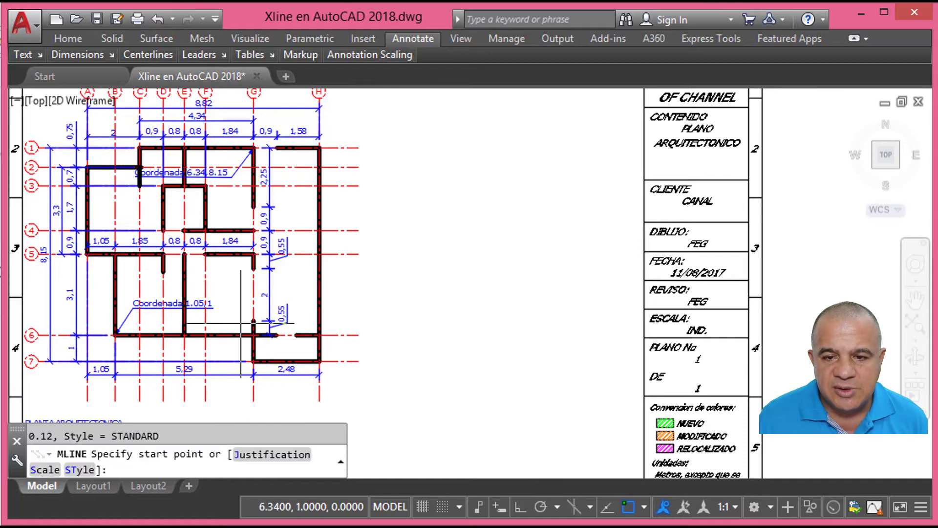
Start the wall outline with Ortho on, drawing the 1.58 and 8.15 segments
{"action": "left_click", "coordinate": [547, 143]}
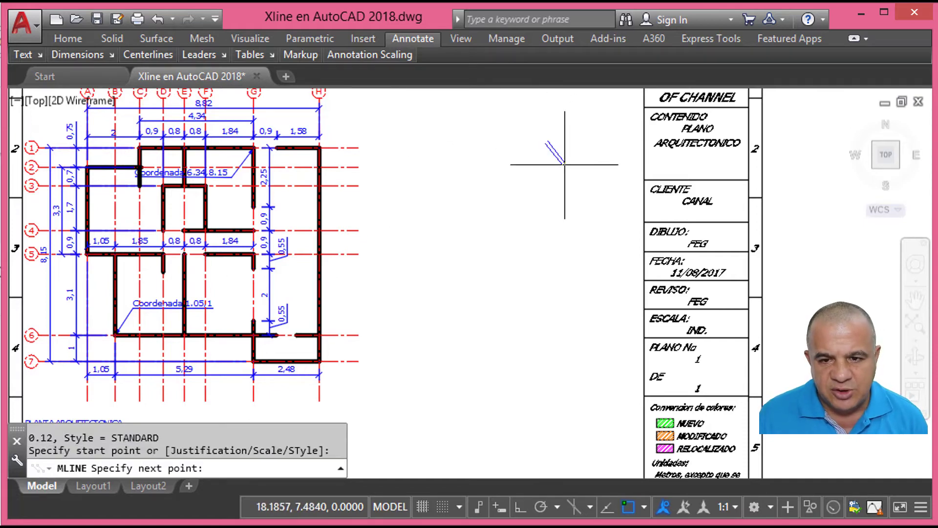
{"action": "key", "text": "F8"}
{"action": "type", "text": "1.58"}
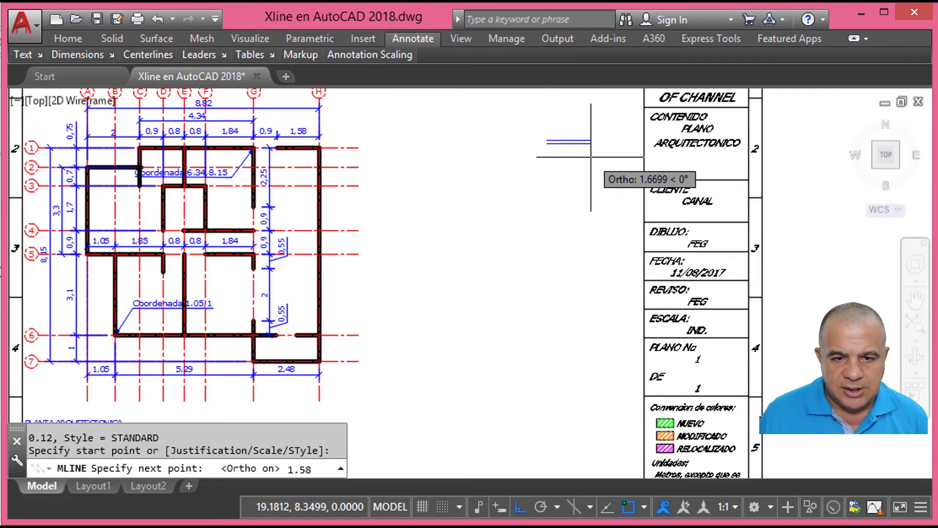
{"action": "key", "text": "Return"}
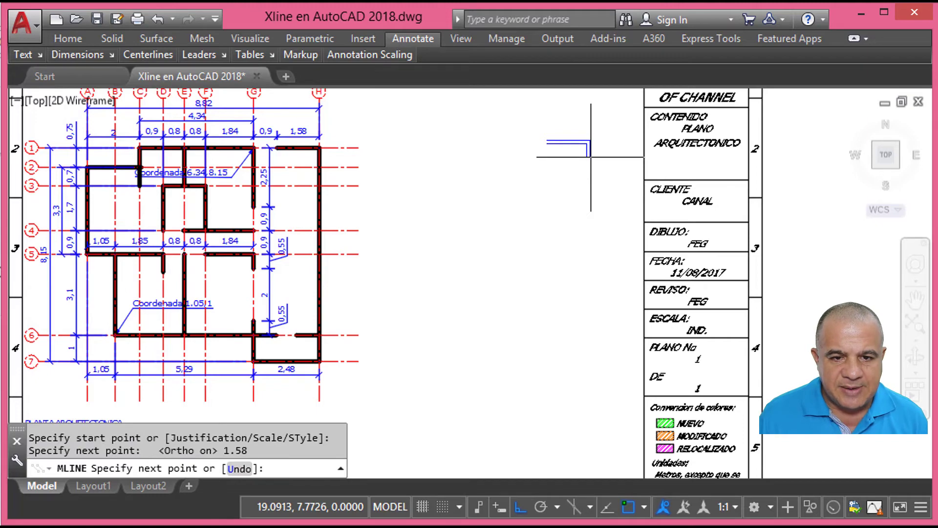
{"action": "scroll", "coordinate": [298, 145], "scroll_direction": "up", "scroll_amount": 6}
{"action": "scroll", "coordinate": [316, 133], "scroll_direction": "down", "scroll_amount": 6}
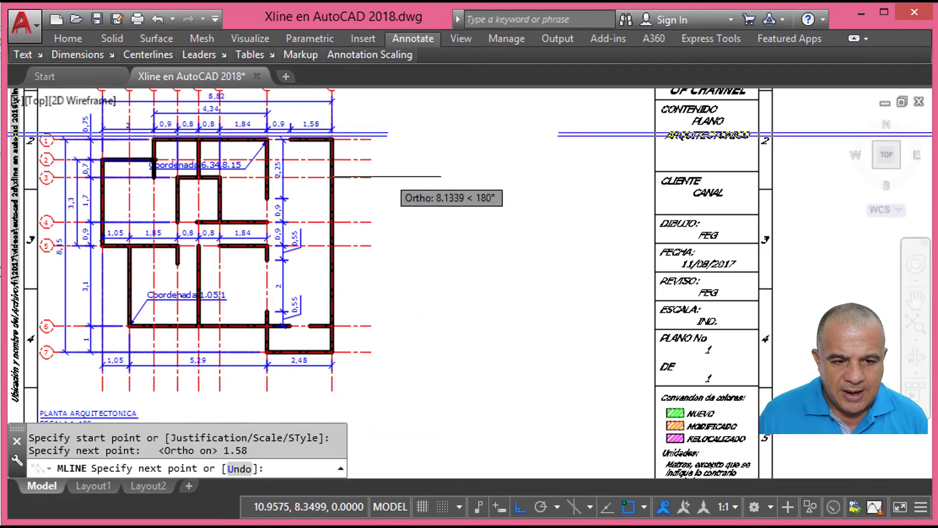
{"action": "scroll", "coordinate": [88, 247], "scroll_direction": "up", "scroll_amount": 4}
{"action": "scroll", "coordinate": [415, 229], "scroll_direction": "down", "scroll_amount": 4}
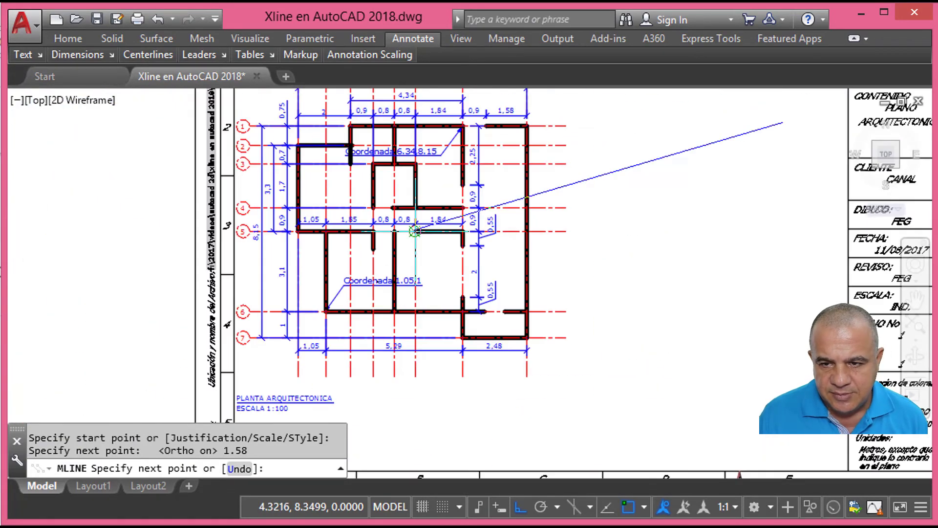
{"action": "scroll", "coordinate": [622, 239], "scroll_direction": "down", "scroll_amount": 2}
{"action": "type", "text": "8.15"}
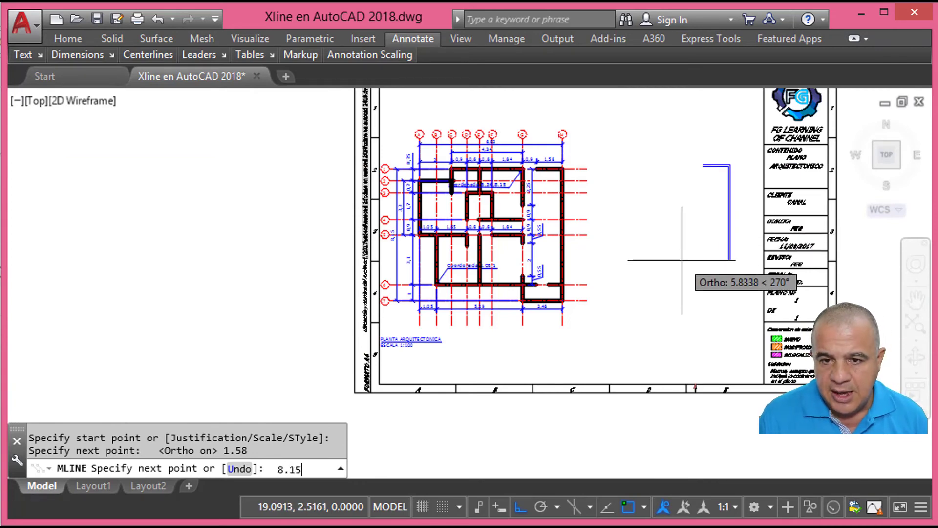
{"action": "key", "text": "Return"}
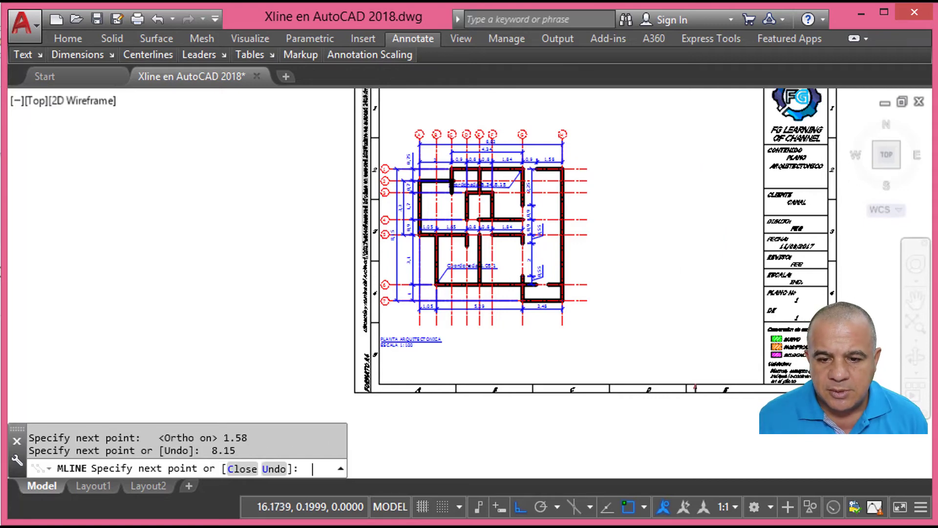
Continue the stepped bottom wall with 2.48, 1 and 5.29 segments
{"action": "scroll", "coordinate": [640, 210], "scroll_direction": "up", "scroll_amount": 2}
{"action": "scroll", "coordinate": [647, 304], "scroll_direction": "down", "scroll_amount": 2}
{"action": "scroll", "coordinate": [646, 304], "scroll_direction": "up", "scroll_amount": 3}
{"action": "type", "text": "2.4"}
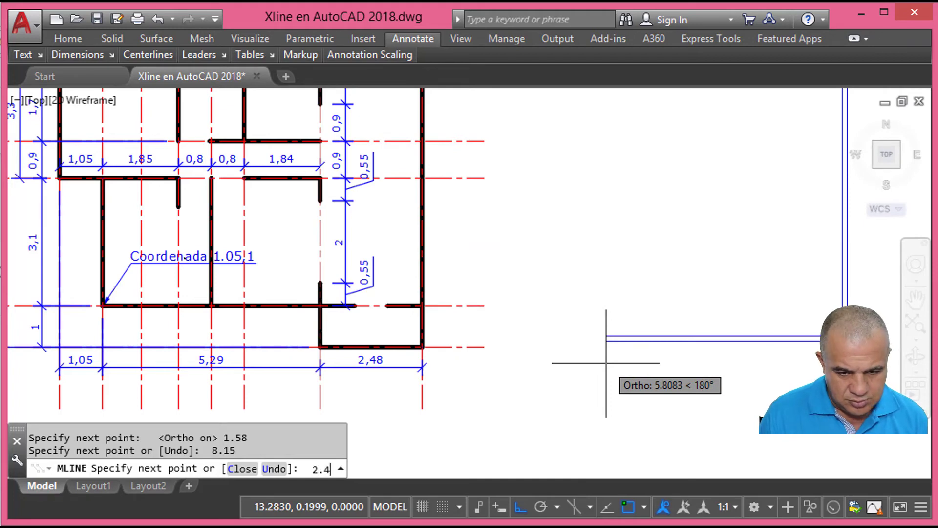
{"action": "type", "text": "8"}
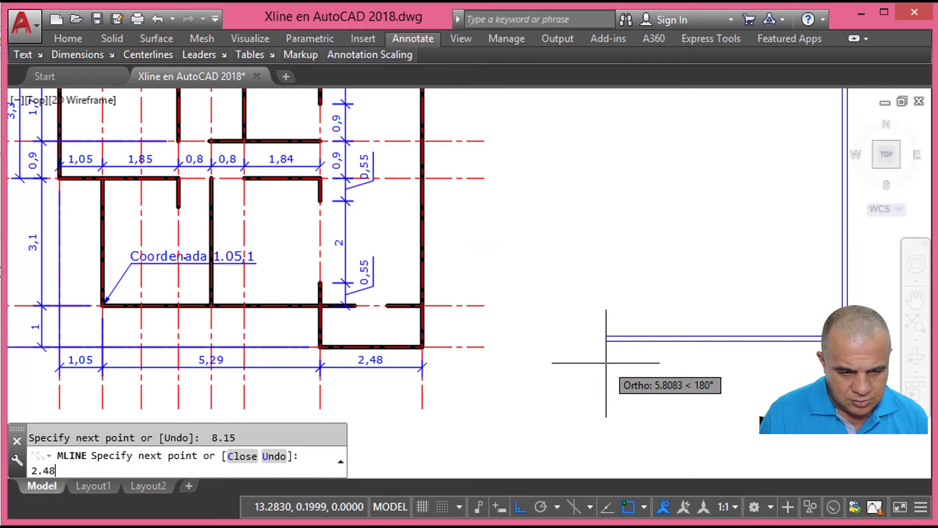
{"action": "key", "text": "Return"}
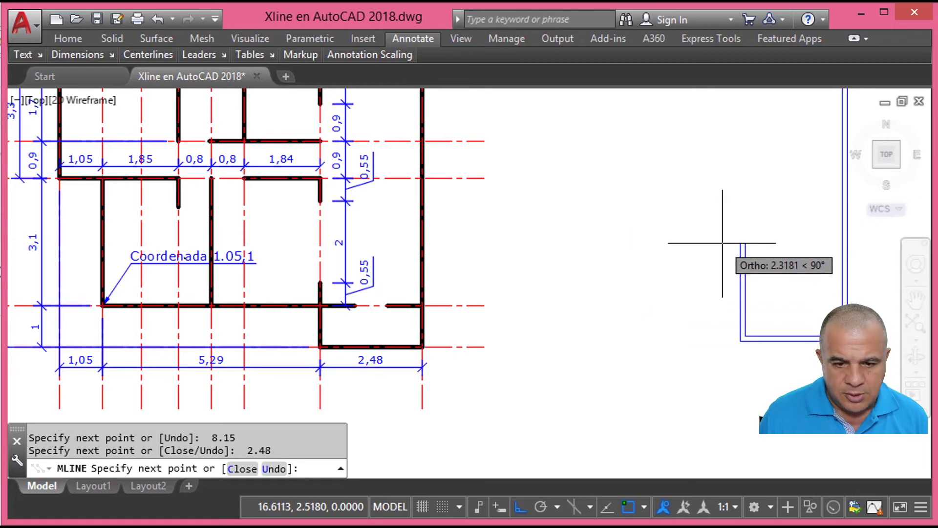
{"action": "type", "text": "1"}
{"action": "key", "text": "Return"}
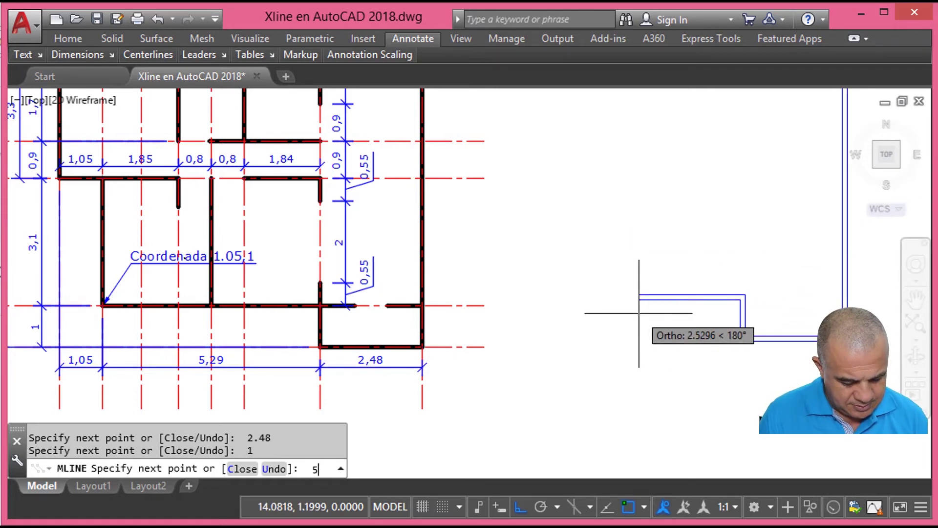
{"action": "type", "text": ".29"}
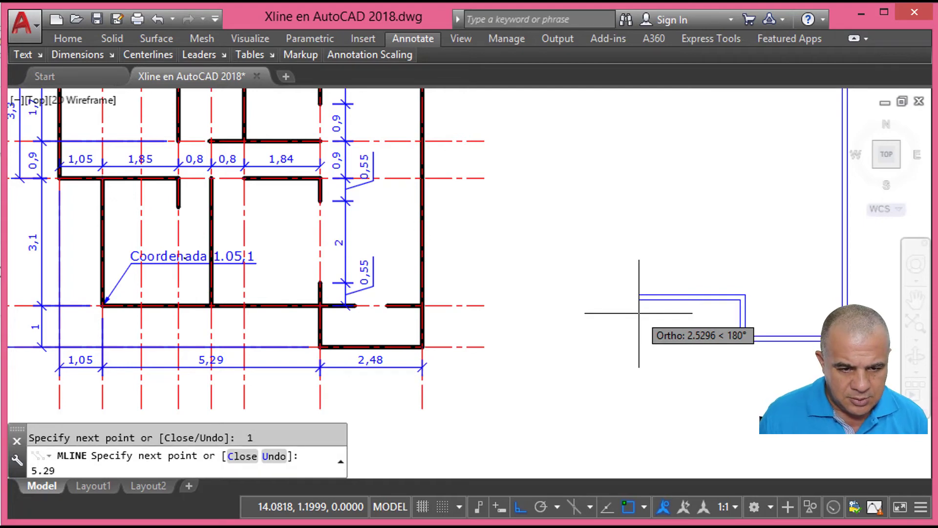
{"action": "key", "text": "Return"}
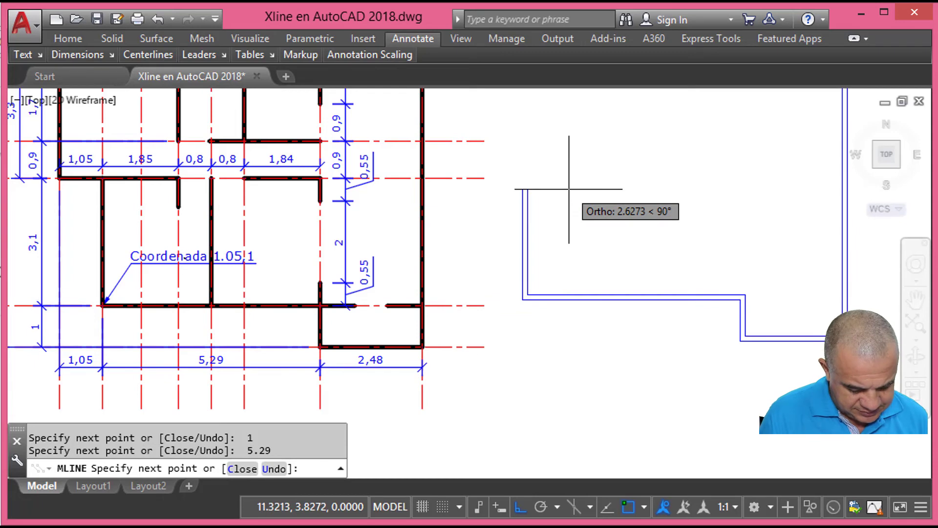
{"action": "type", "text": "3.1"}
Run the wall up the left side with 3.1, 1.05, 3.3 and 2 segments
{"action": "key", "text": "Return"}
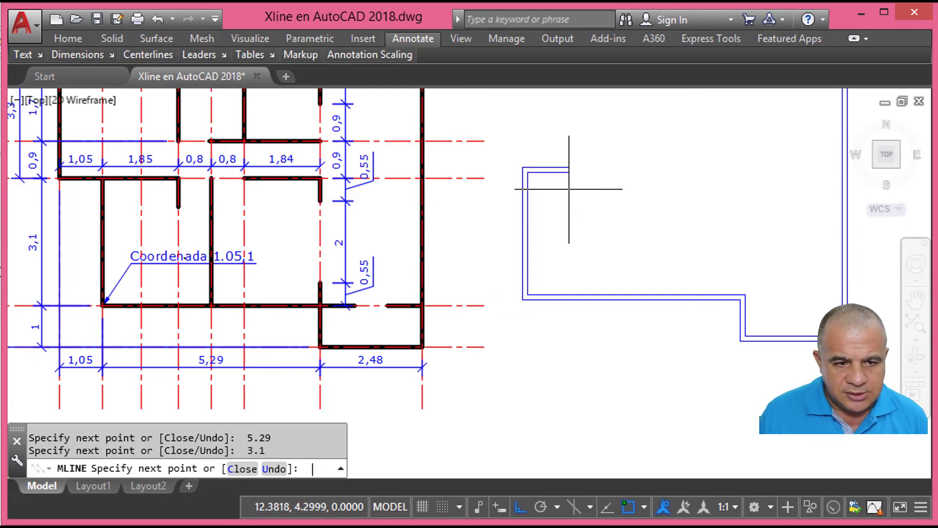
{"action": "middle_click_drag", "start_coordinate": [550, 198], "coordinate": [596, 266]}
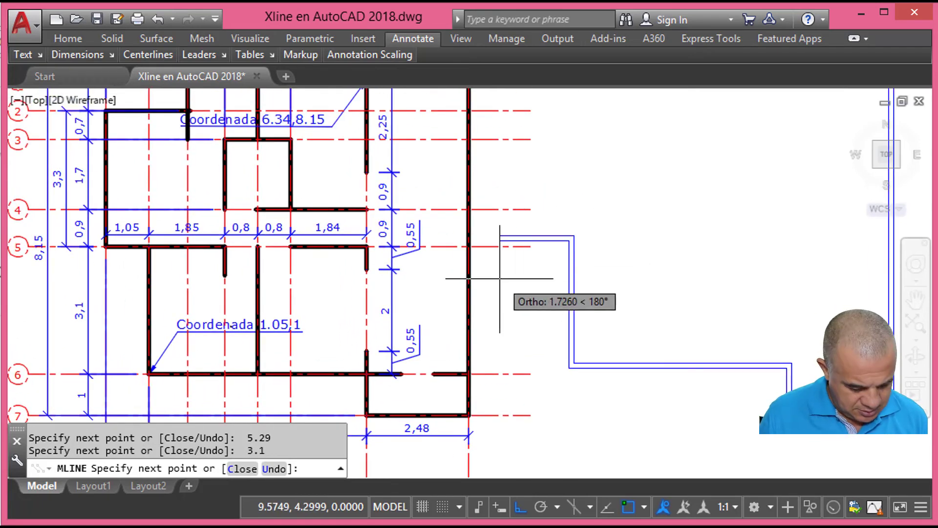
{"action": "type", "text": "1.0"}
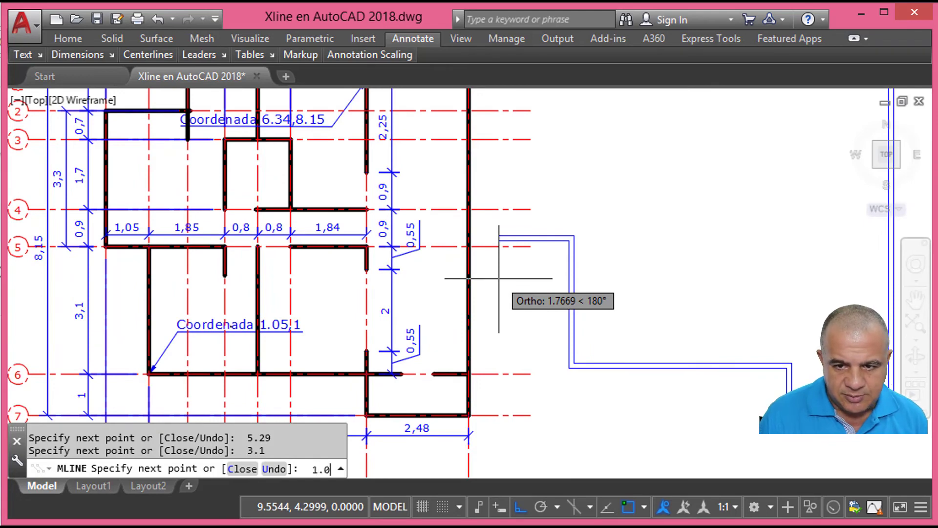
{"action": "type", "text": "5"}
{"action": "key", "text": "Return"}
{"action": "middle_click_drag", "start_coordinate": [510, 263], "coordinate": [502, 352]}
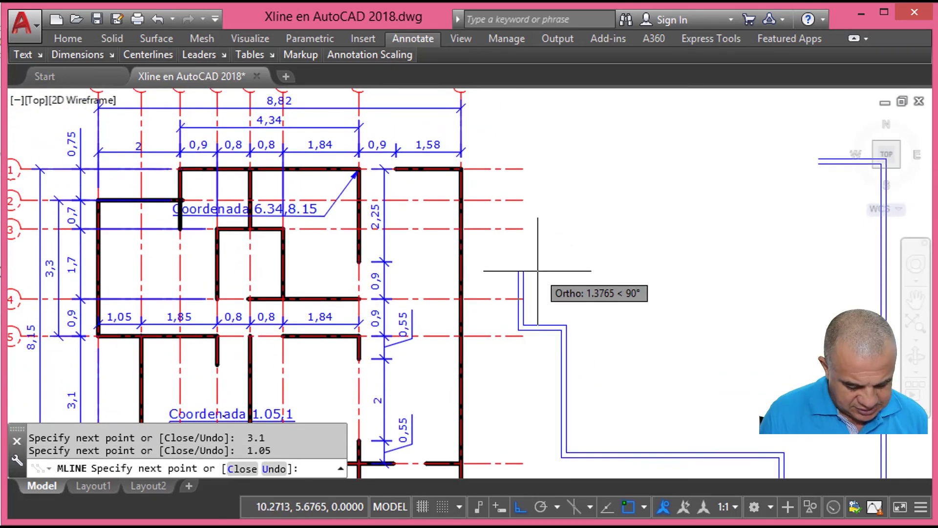
{"action": "key", "text": "Return"}
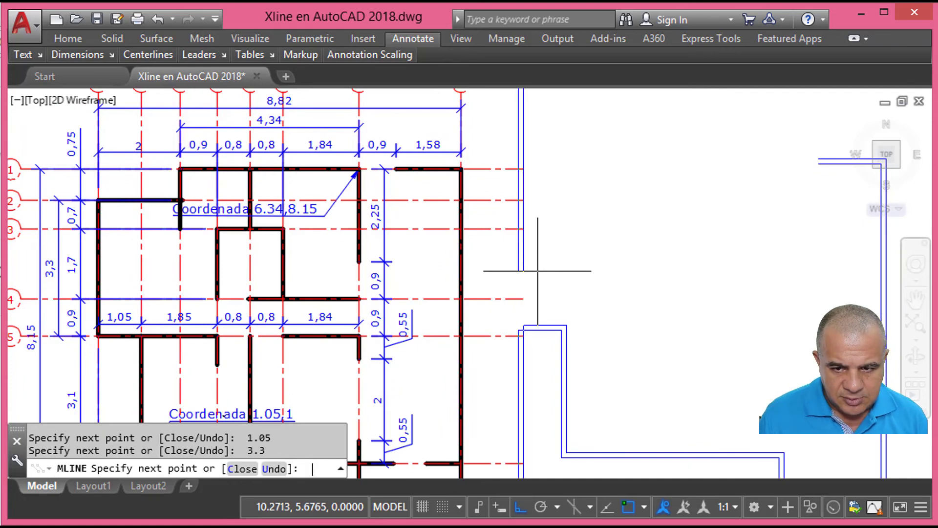
{"action": "scroll", "coordinate": [548, 262], "scroll_direction": "down", "scroll_amount": 1}
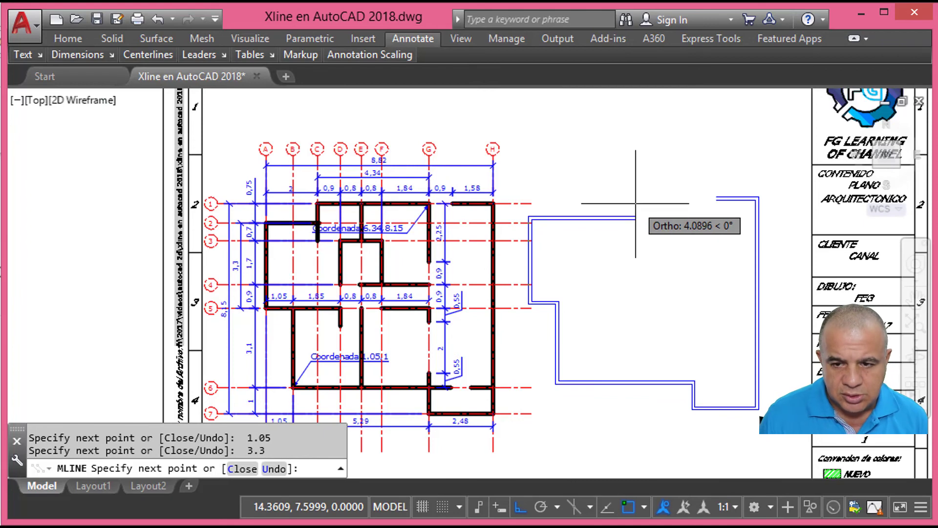
{"action": "type", "text": "2"}
{"action": "key", "text": "Return"}
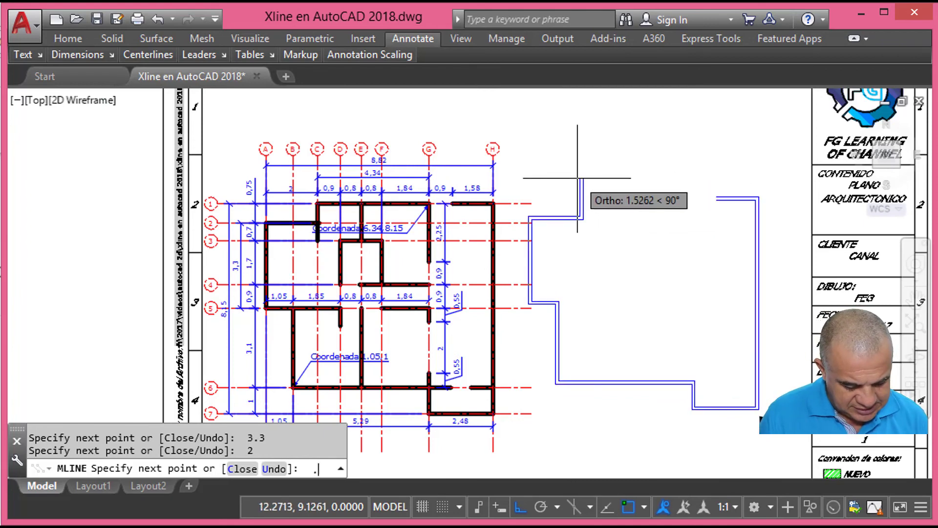
Add the 0.75, 4.34 and 2.25 top segments and end the wall multiline
{"action": "key", "text": "Return"}
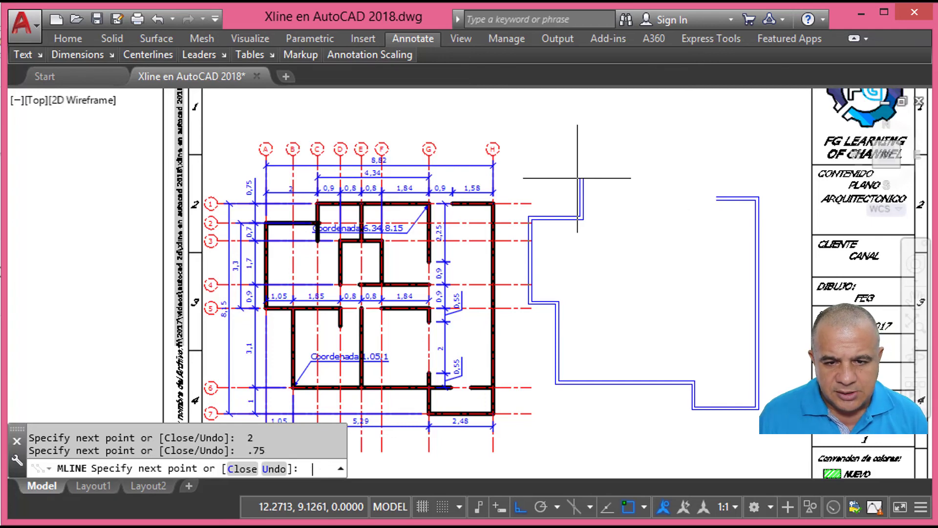
{"action": "scroll", "coordinate": [577, 178], "scroll_direction": "up", "scroll_amount": 2}
{"action": "type", "text": "4.3"}
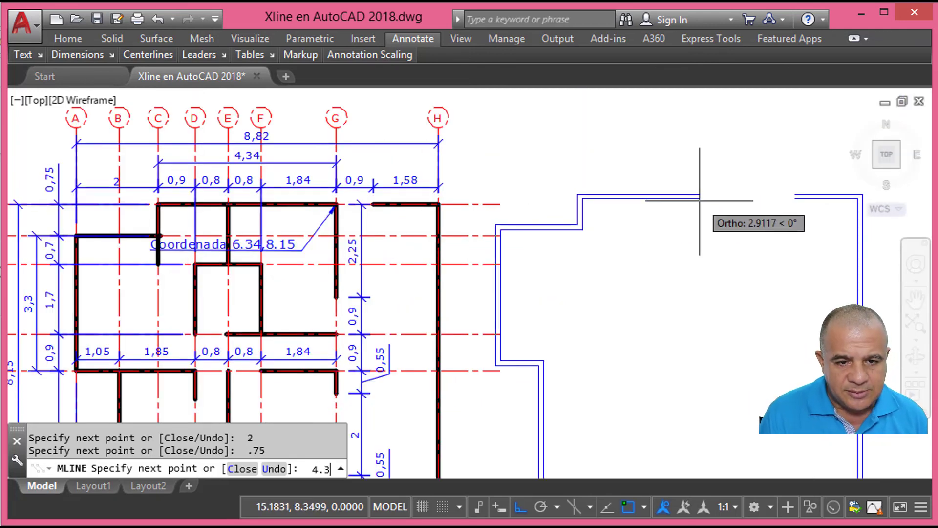
{"action": "type", "text": "4"}
{"action": "key", "text": "Return"}
{"action": "scroll", "coordinate": [708, 201], "scroll_direction": "down", "scroll_amount": 1}
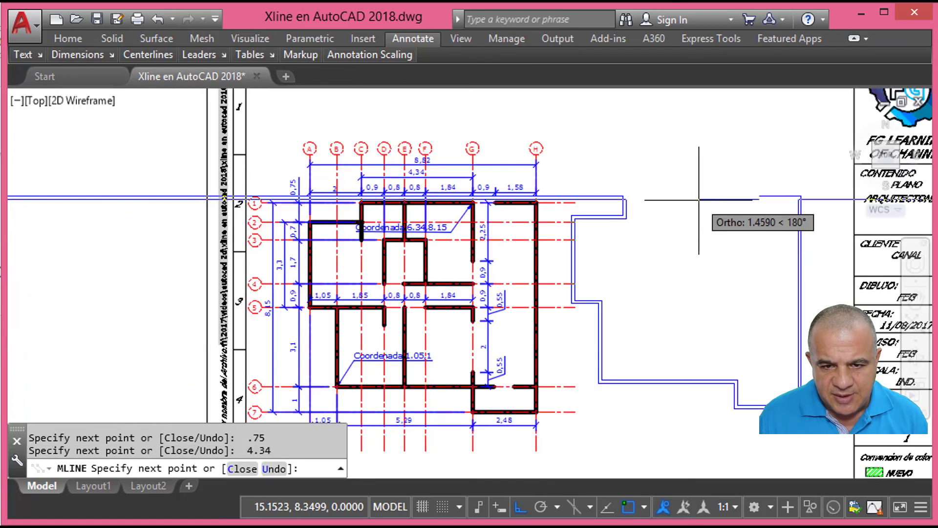
{"action": "scroll", "coordinate": [753, 269], "scroll_direction": "up", "scroll_amount": 1}
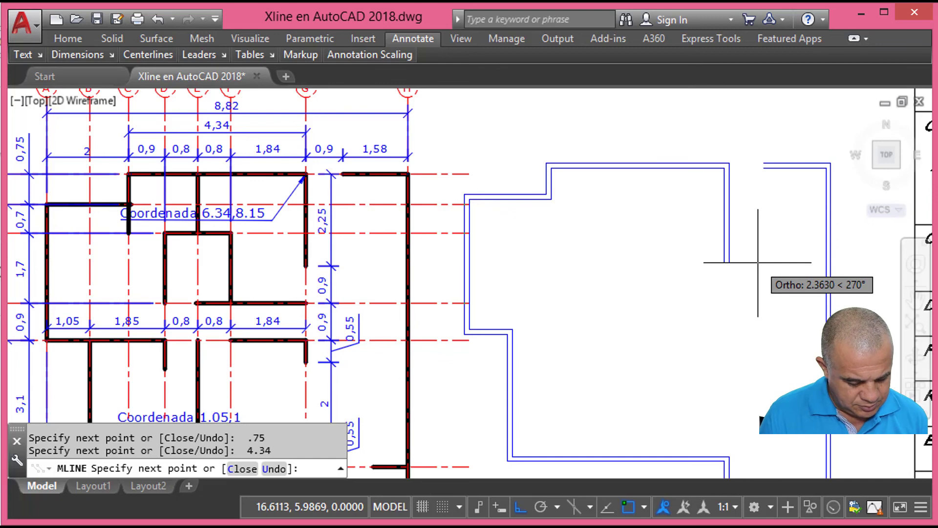
{"action": "type", "text": "2.25"}
{"action": "key", "text": "Return"}
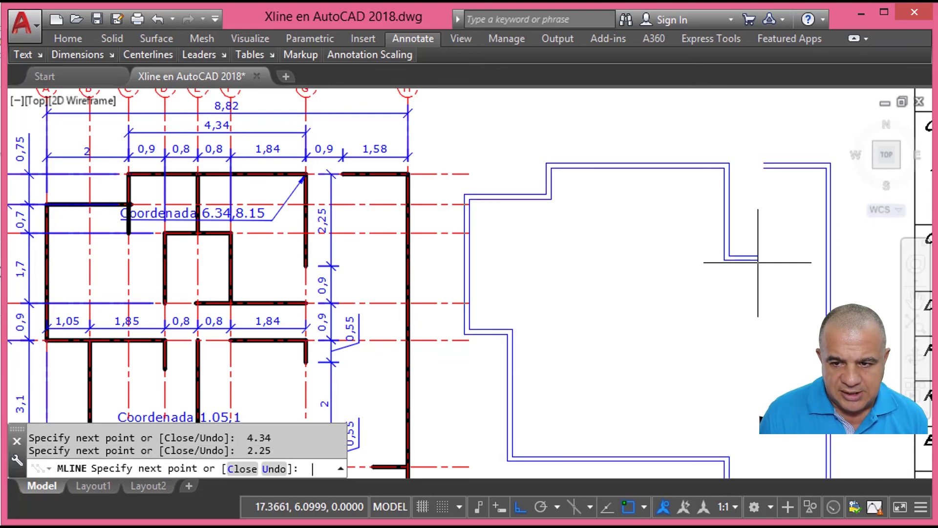
{"action": "key", "text": "Return"}
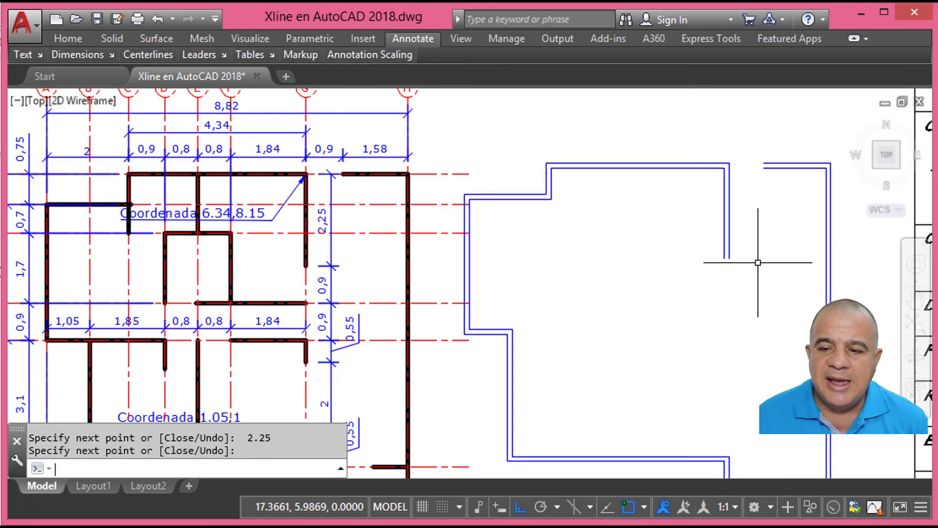
{"action": "scroll", "coordinate": [683, 240], "scroll_direction": "down", "scroll_amount": 2}
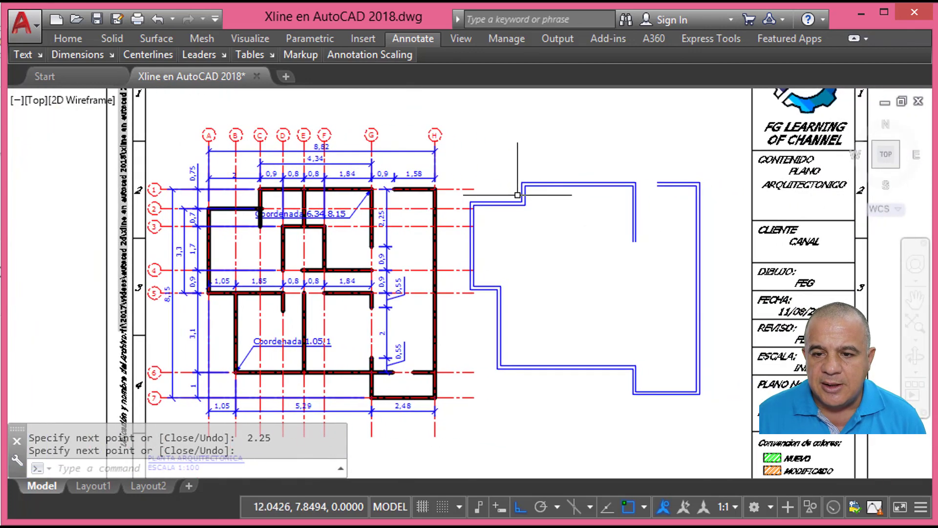